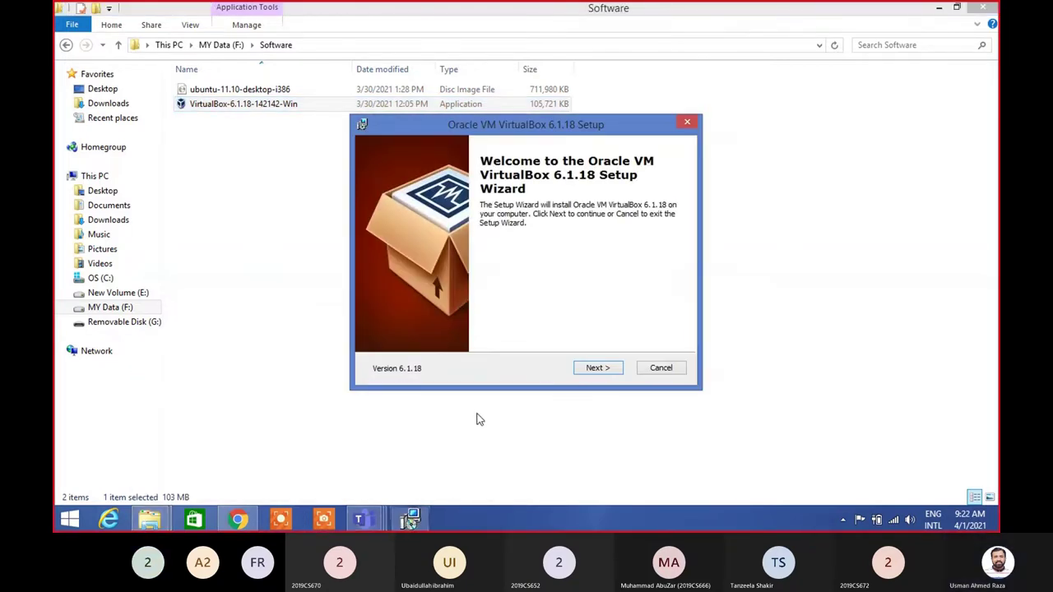
# Advance the VirtualBox 6.1.18 Setup wizard from the Welcome page to Custom Setup
pyautogui.click(597, 367)
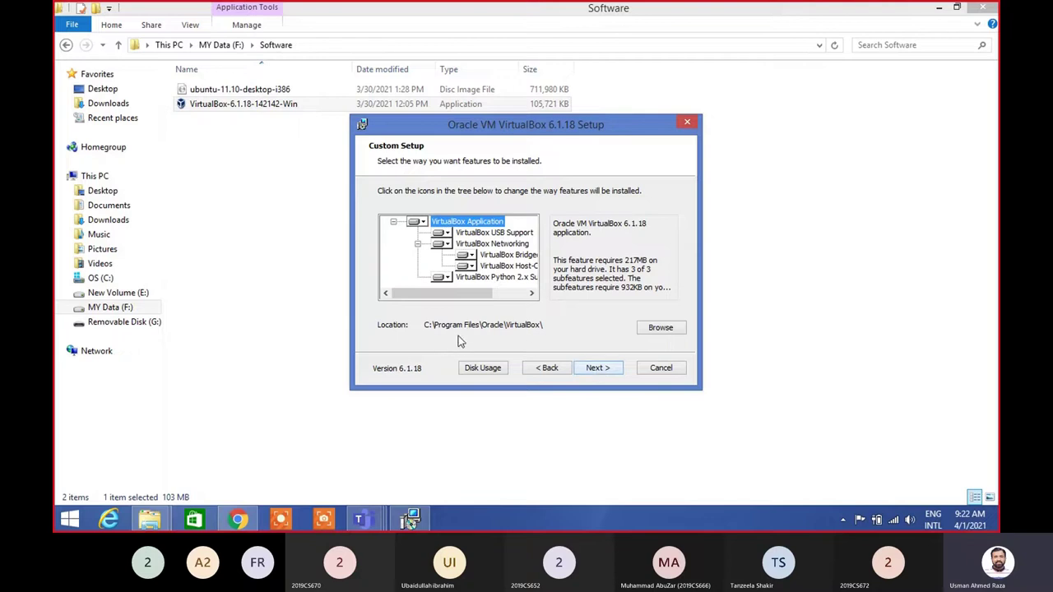
# Keep the default features and shortcut options, and accept the Network Interfaces reset warning
pyautogui.click(599, 372)
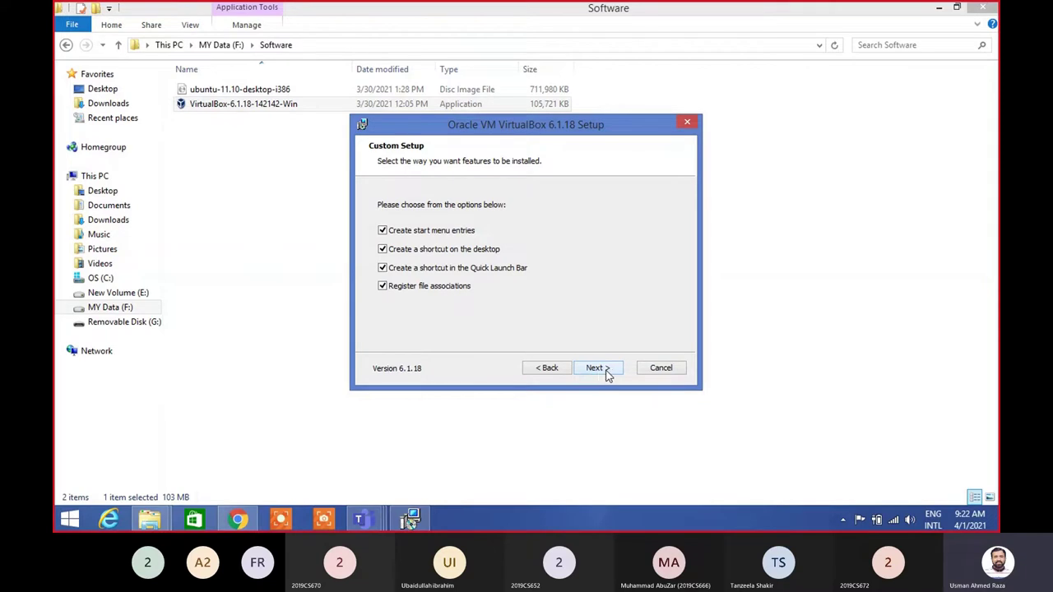
pyautogui.click(605, 373)
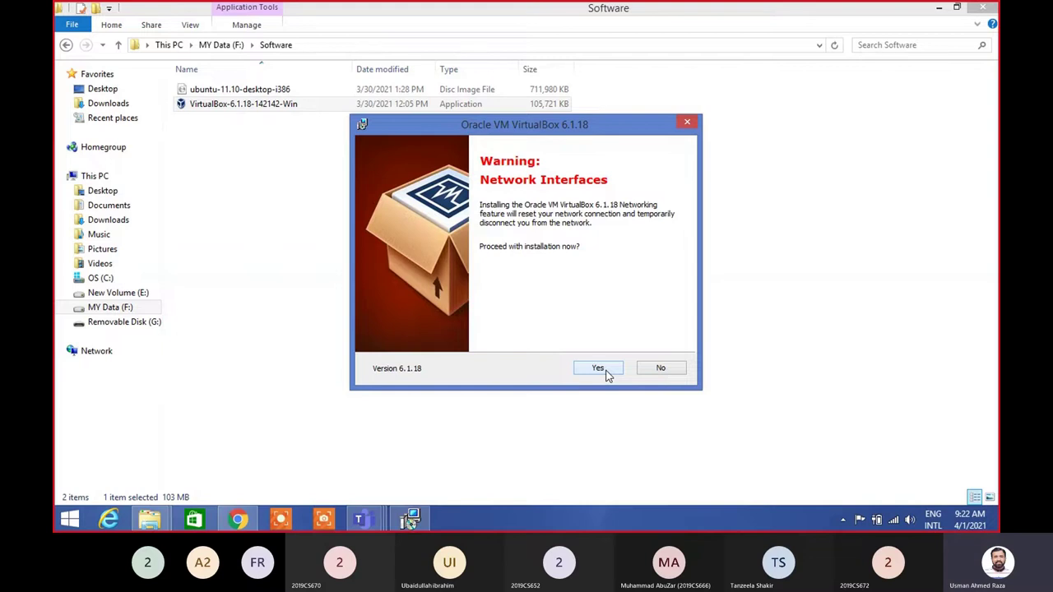
pyautogui.click(598, 369)
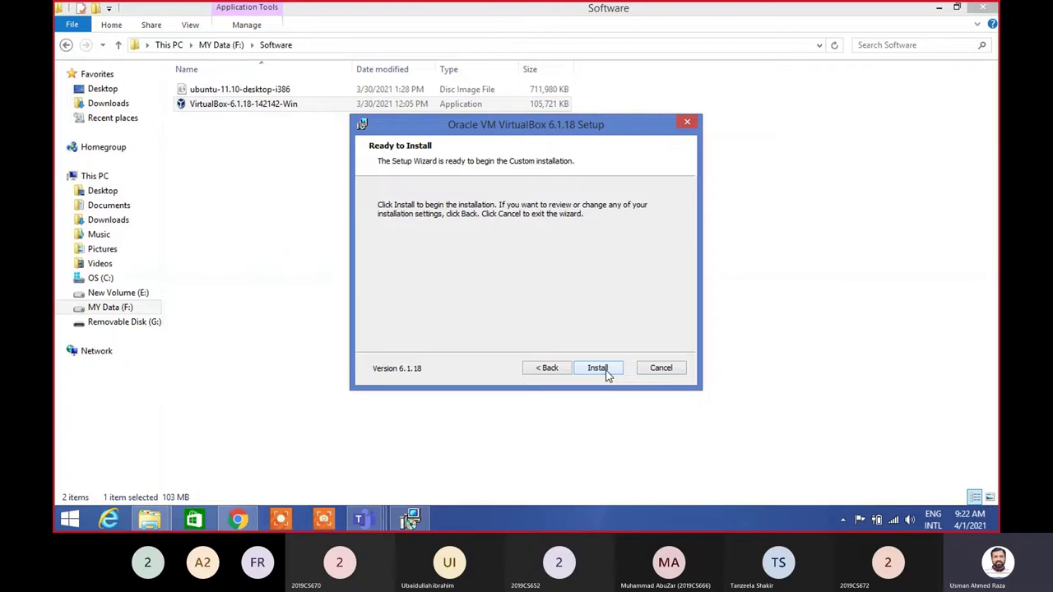
# Install VirtualBox 6.1.18 and wait for the completion page
pyautogui.click(607, 374)
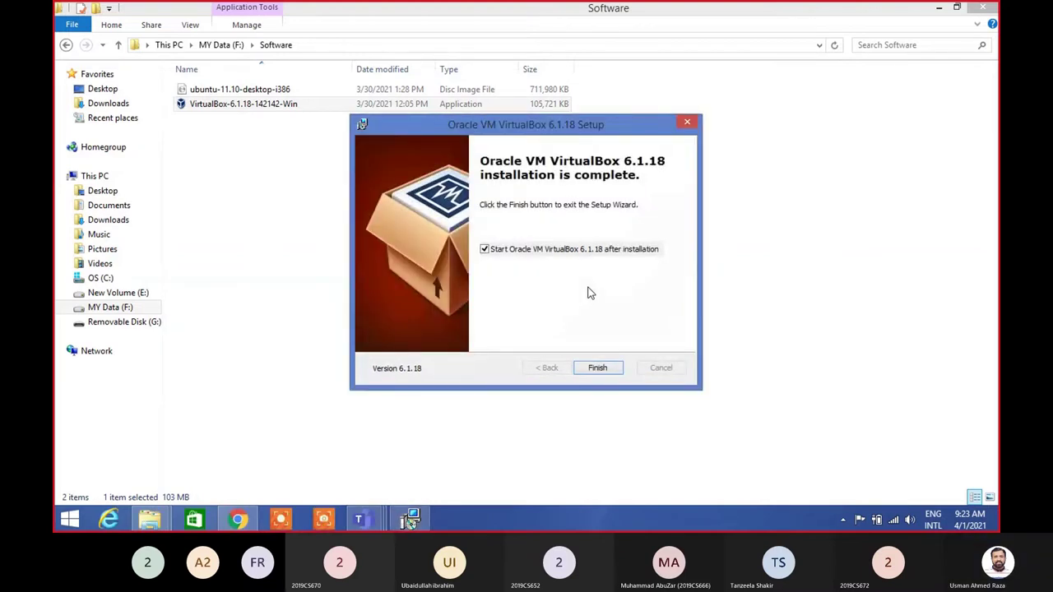
# Finish setup, close the launched VirtualBox Manager, and minimize the Software folder window
pyautogui.click(598, 368)
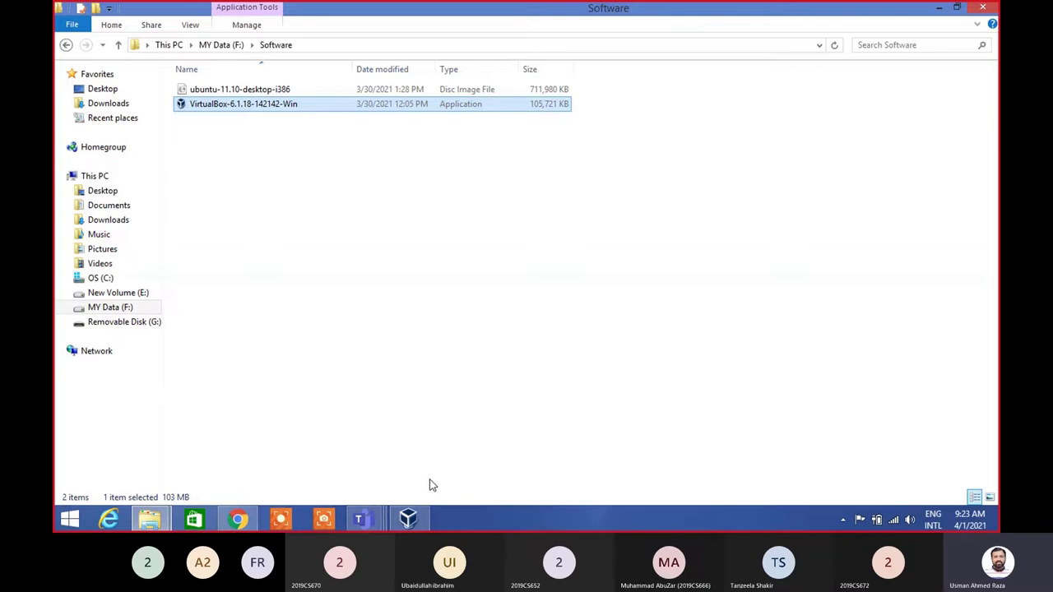
pyautogui.click(409, 517)
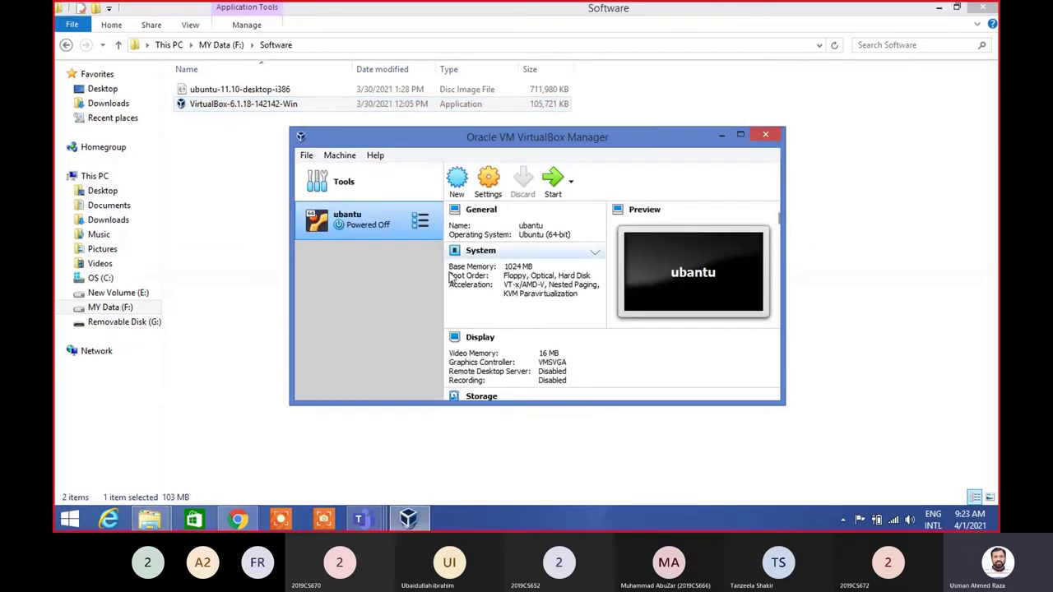
pyautogui.click(765, 136)
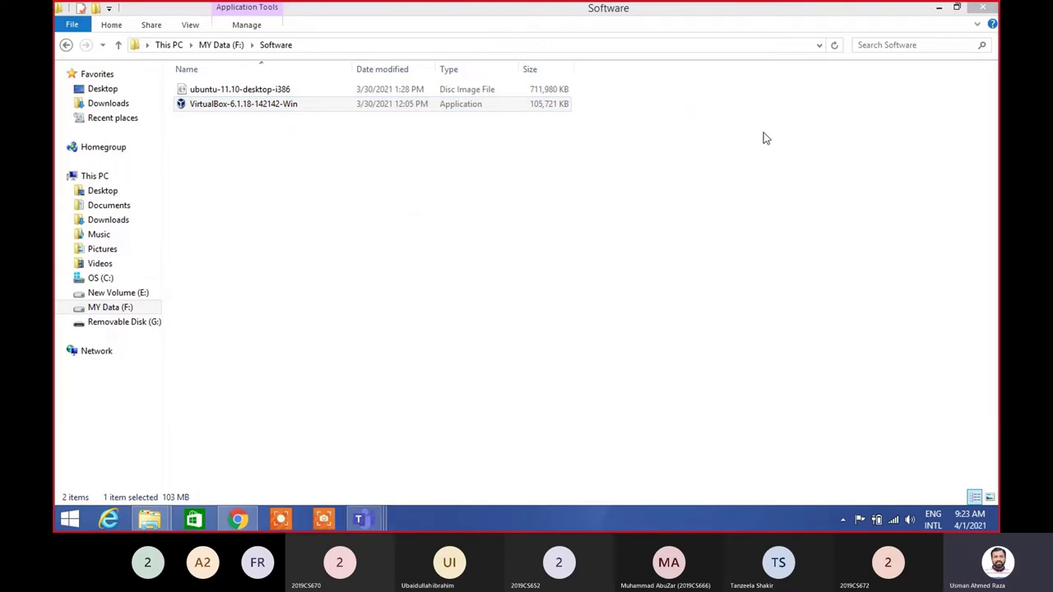
pyautogui.click(936, 11)
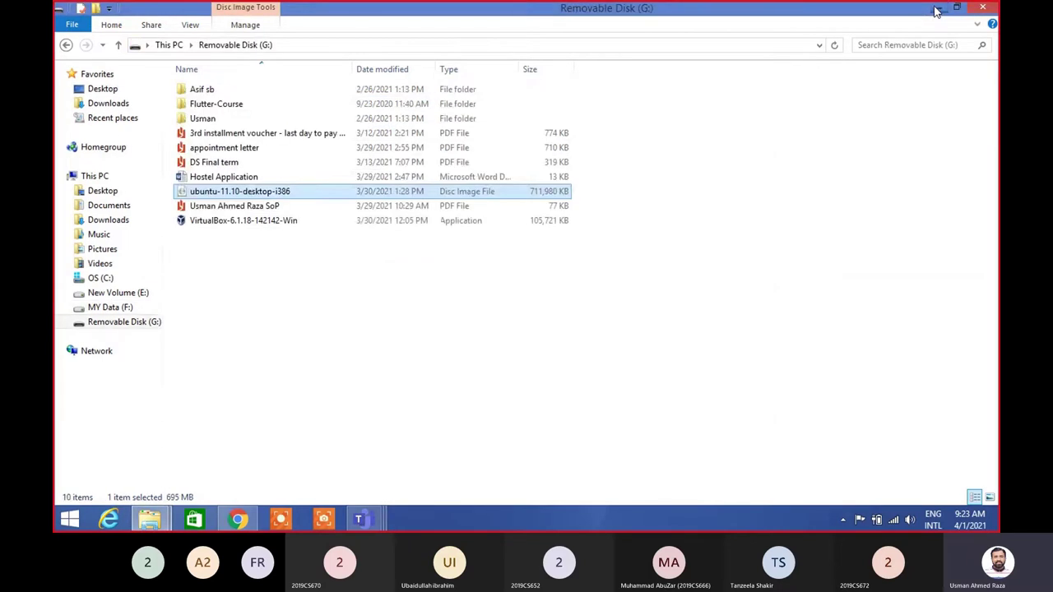
# Minimize the Removable Disk (G:) window and relaunch VirtualBox from its desktop shortcut
pyautogui.click(936, 10)
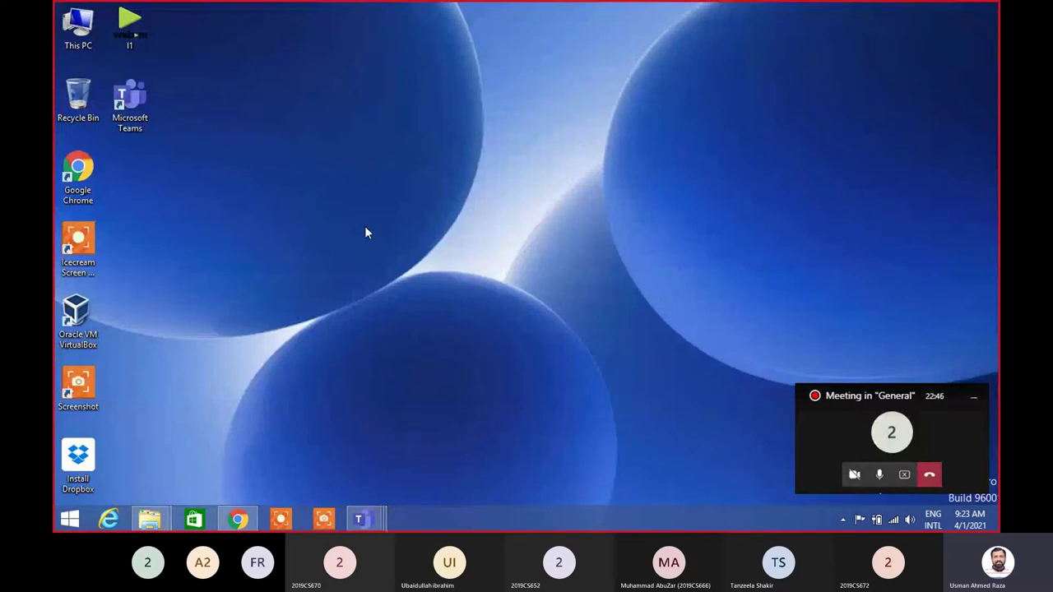
pyautogui.click(77, 319)
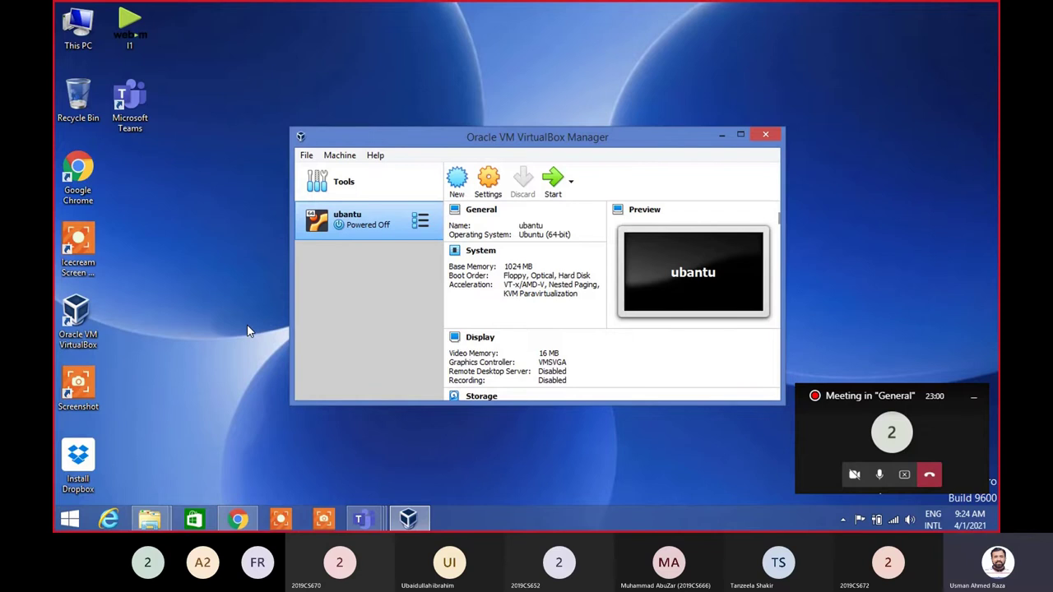
# Create a new VM named ubuntu with type Linux and version Ubuntu (64-bit)
pyautogui.click(458, 181)
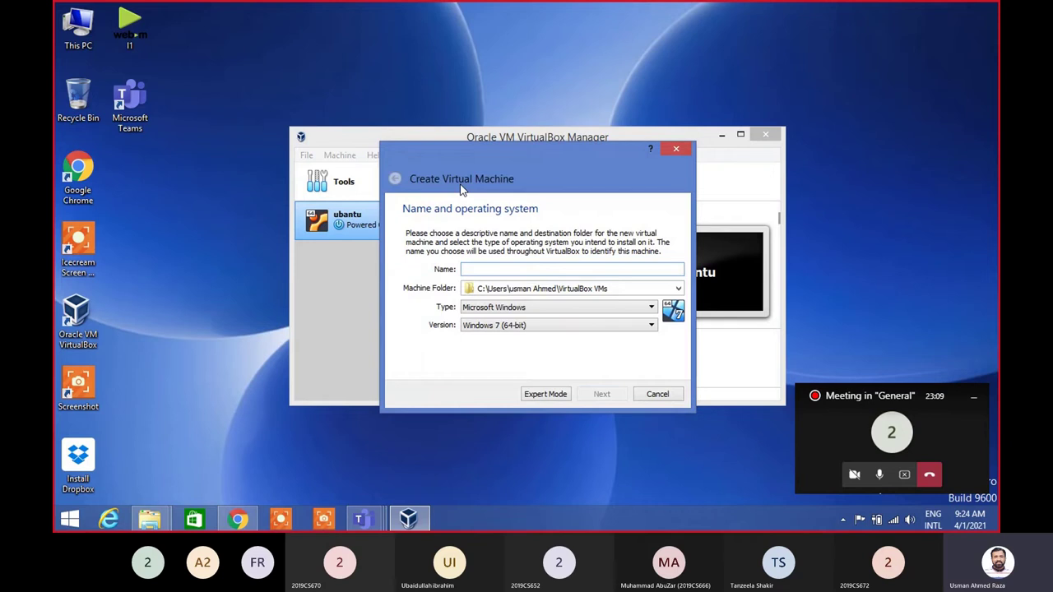
pyautogui.write('ubu')
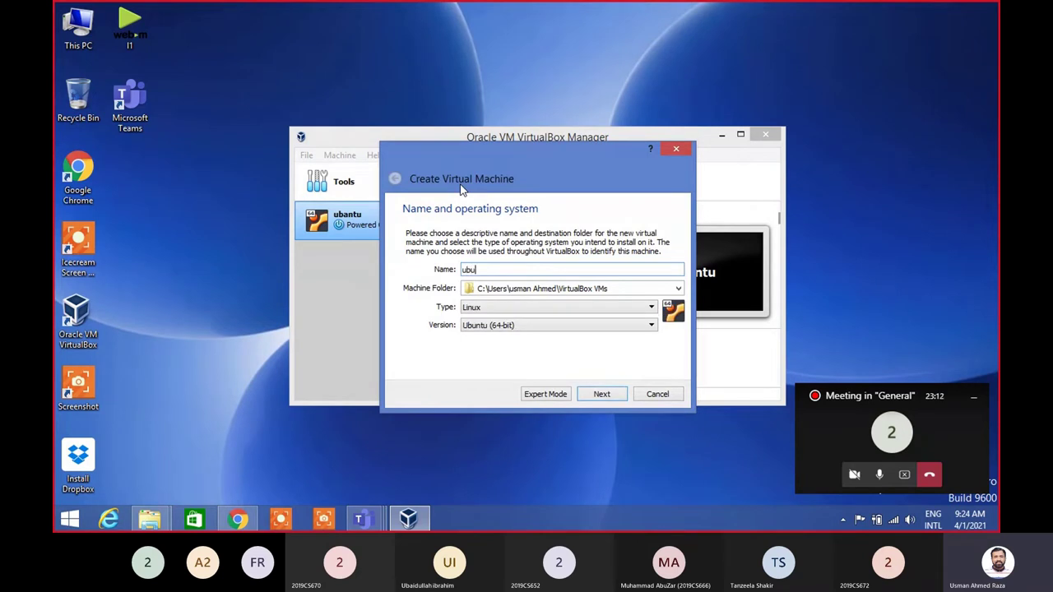
pyautogui.write('ntu')
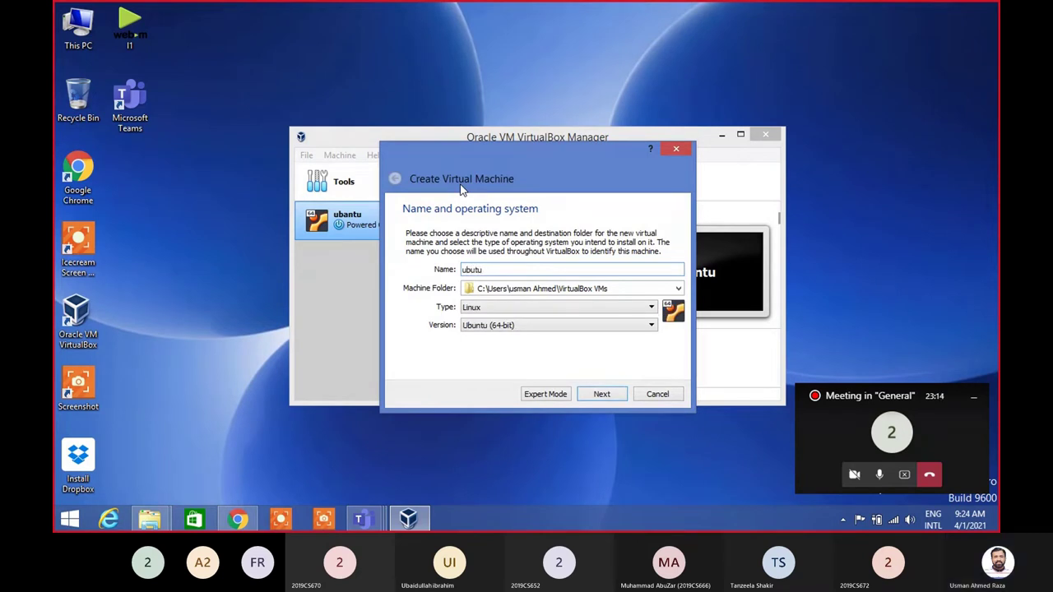
pyautogui.press('BackSpace')
pyautogui.press('BackSpace')
pyautogui.write('ntu')
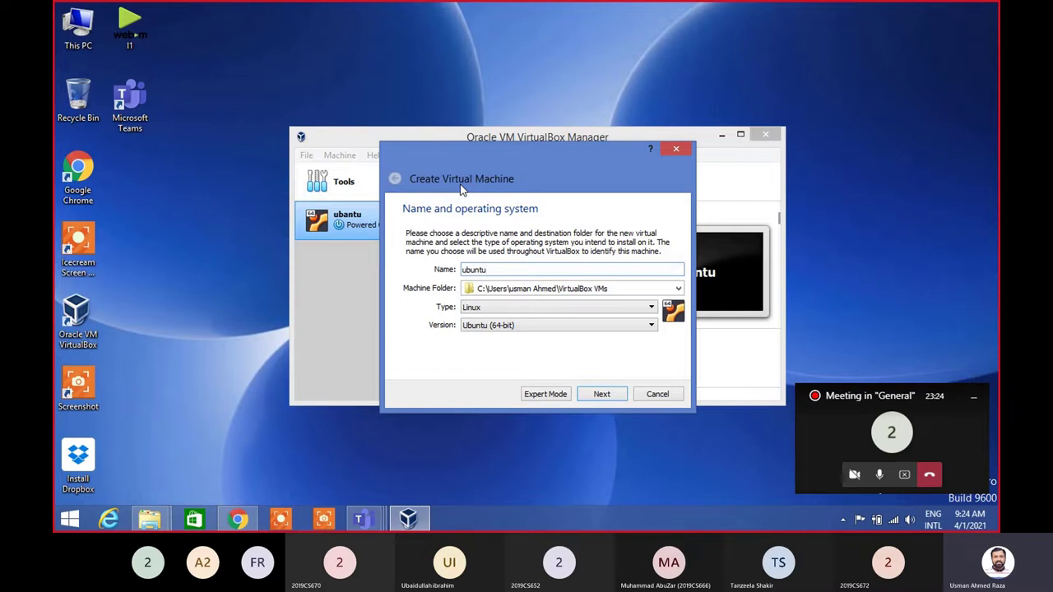
pyautogui.click(610, 394)
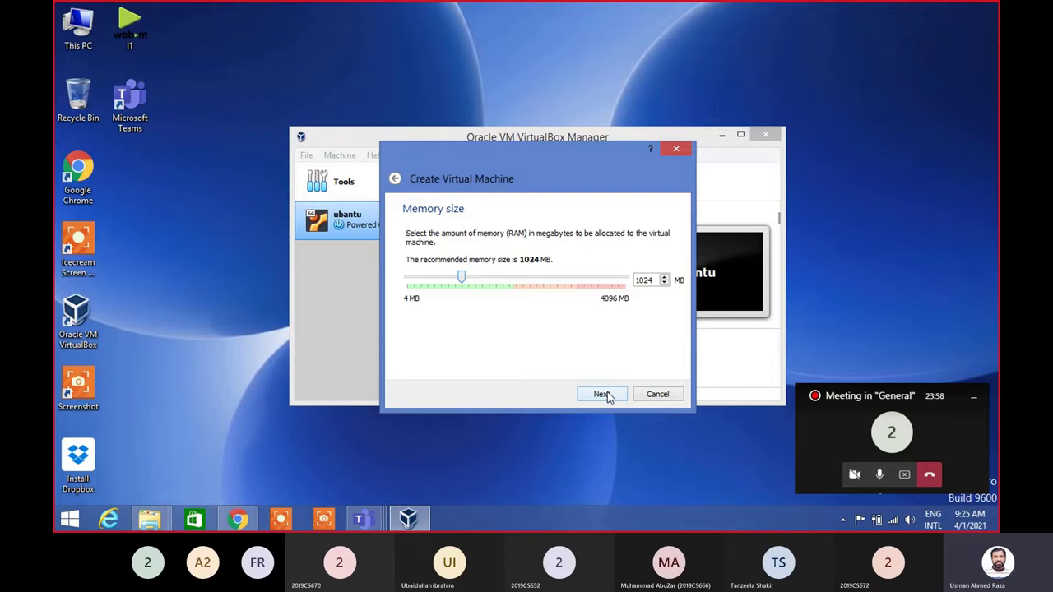
# Keep 1024 MB of memory and choose to create a new virtual hard disk
pyautogui.click(606, 395)
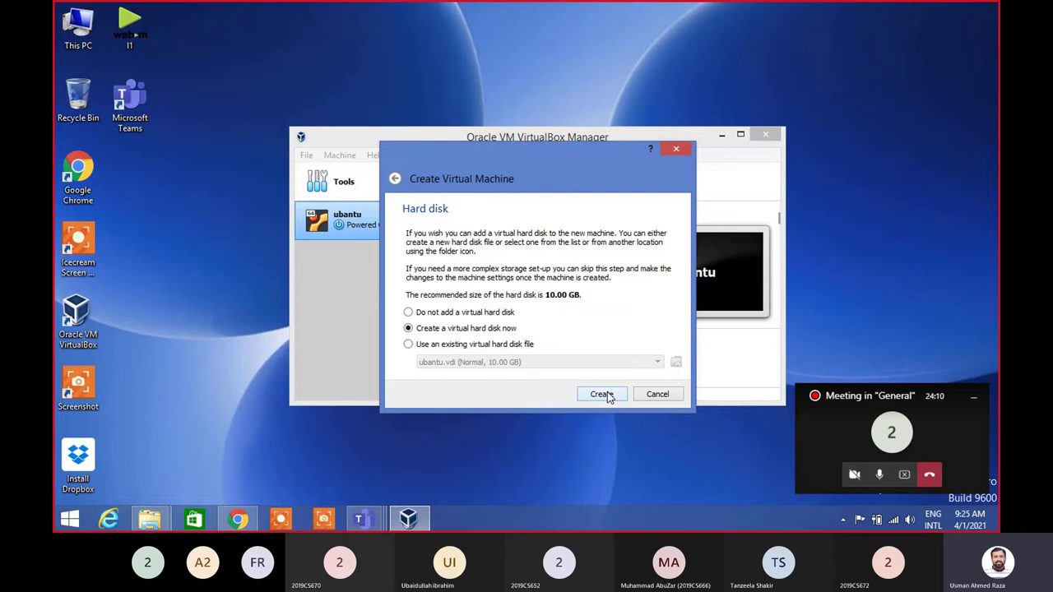
pyautogui.click(607, 395)
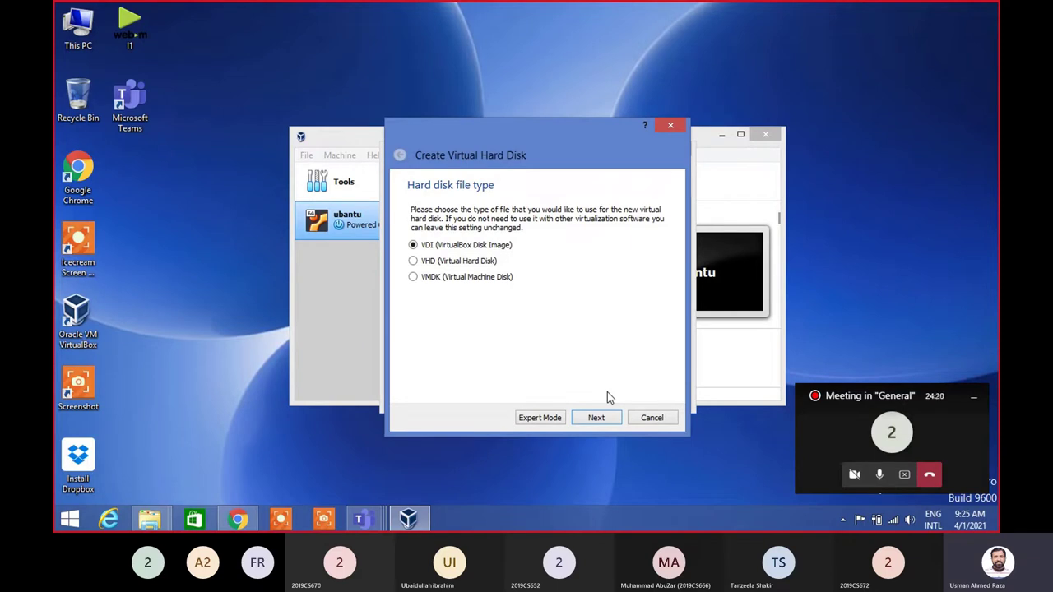
# Make the disk a dynamically allocated VDI and change its size from 10.00 to 15.00 GB
pyautogui.click(599, 420)
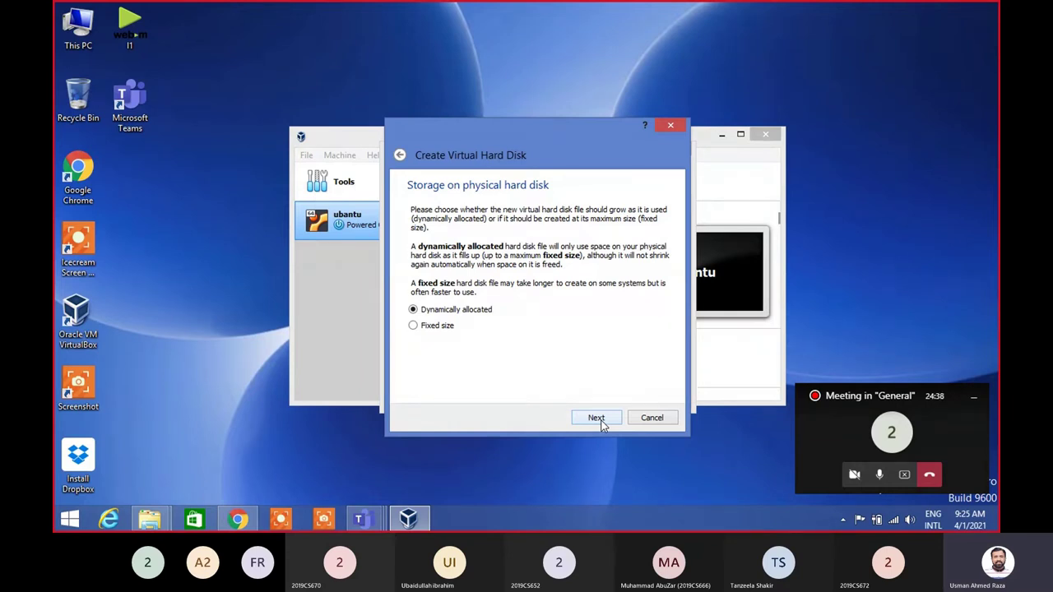
pyautogui.click(596, 417)
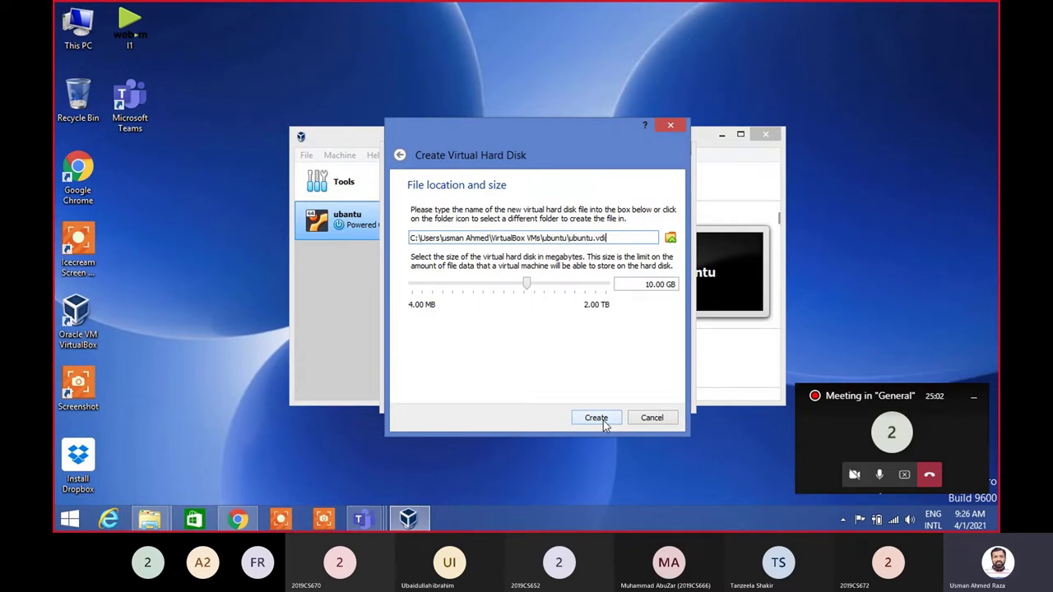
pyautogui.click(651, 283)
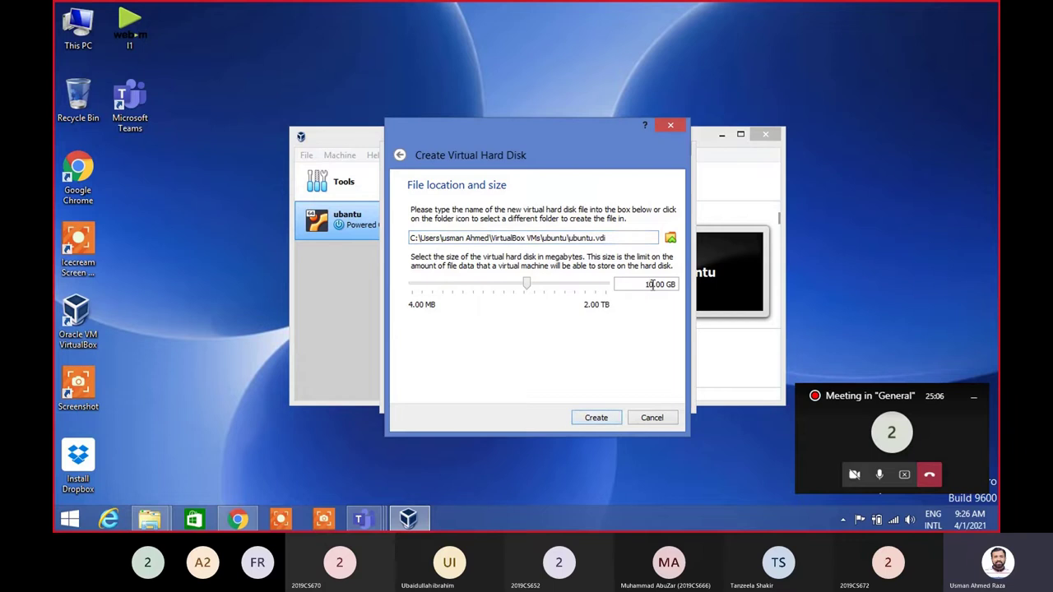
pyautogui.press('Delete')
pyautogui.write('6')
pyautogui.press('BackSpace')
pyautogui.write('5')
# Create the 15 GB disk and open the new ubuntu machine's Settings
pyautogui.click(606, 417)
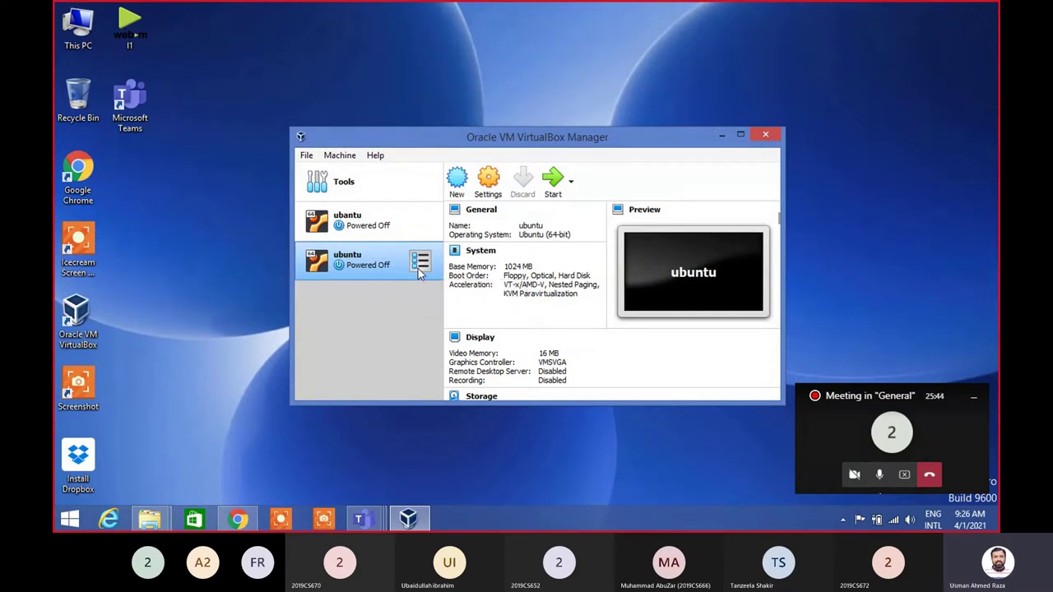
pyautogui.click(489, 182)
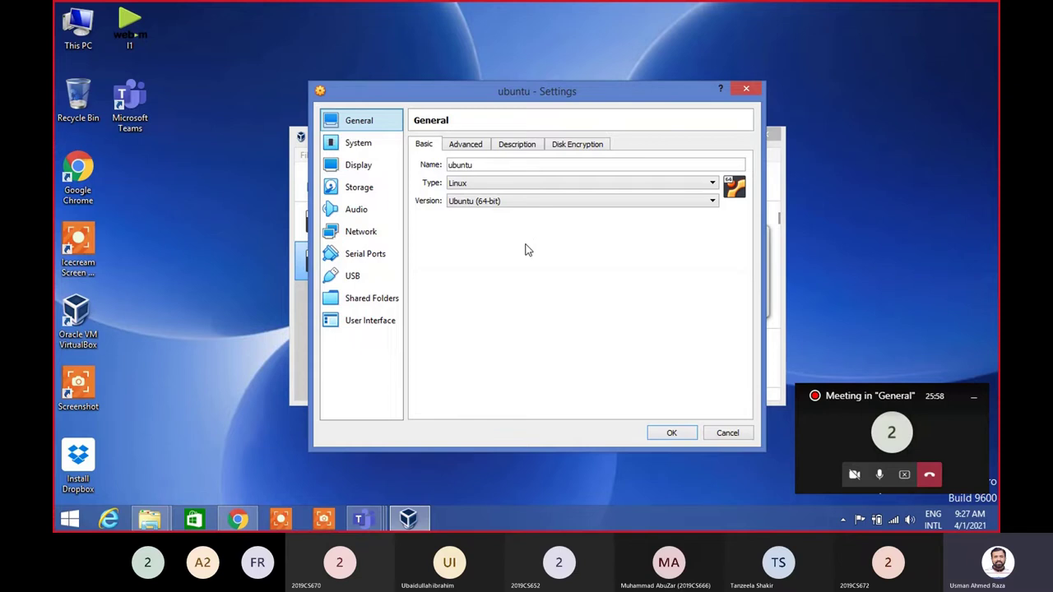
# Show the Storage page and select the empty optical drive under Controller: IDE
pyautogui.click(370, 190)
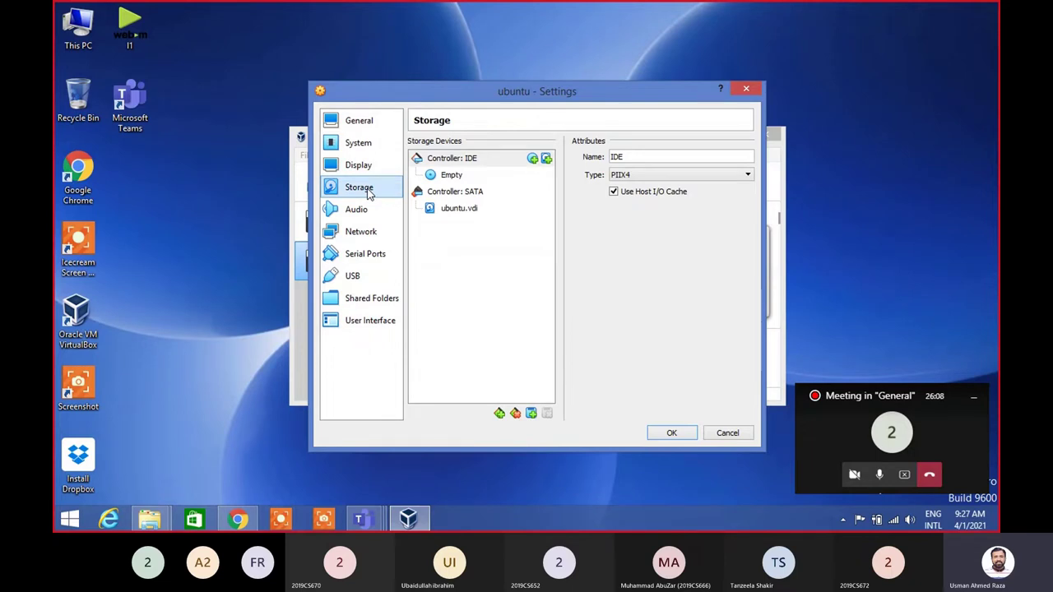
pyautogui.click(453, 178)
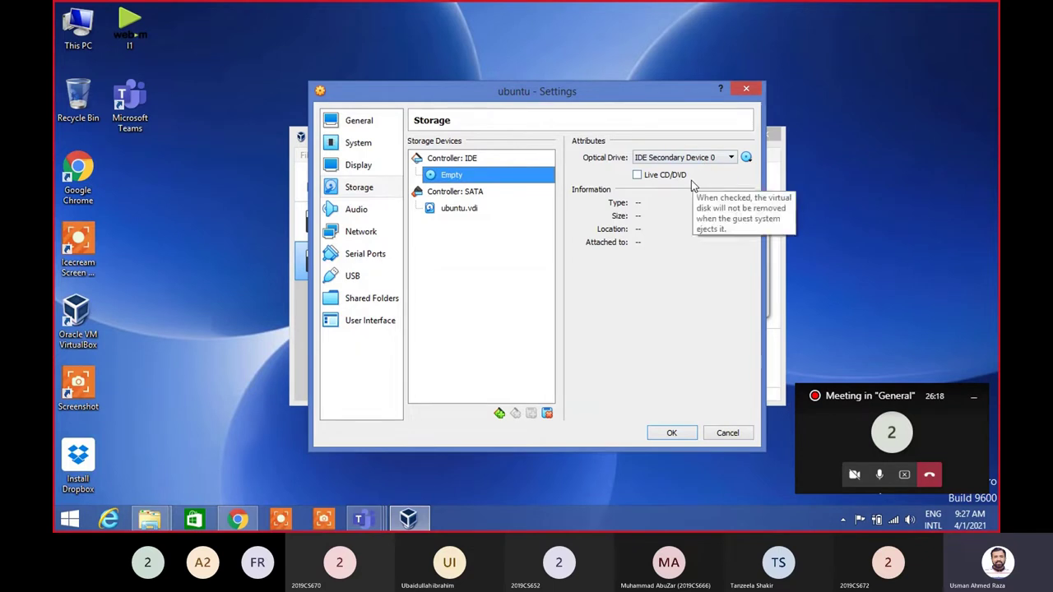
# Attach F:\Software\ubuntu-11.10-desktop-i386.iso (695.29 MB) to the ubuntu machine's IDE optical drive
pyautogui.click(746, 159)
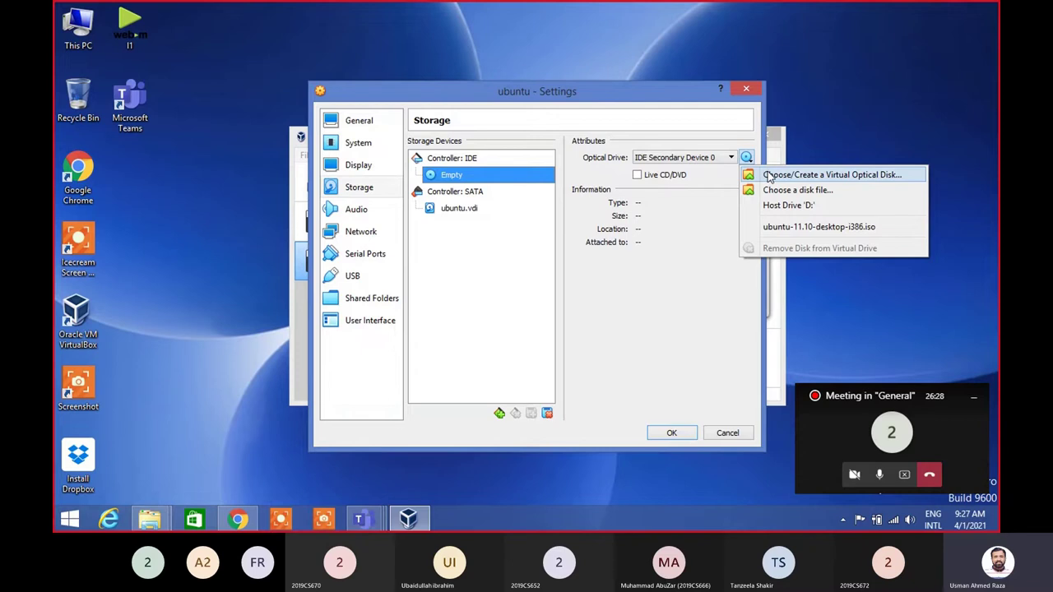
pyautogui.click(781, 193)
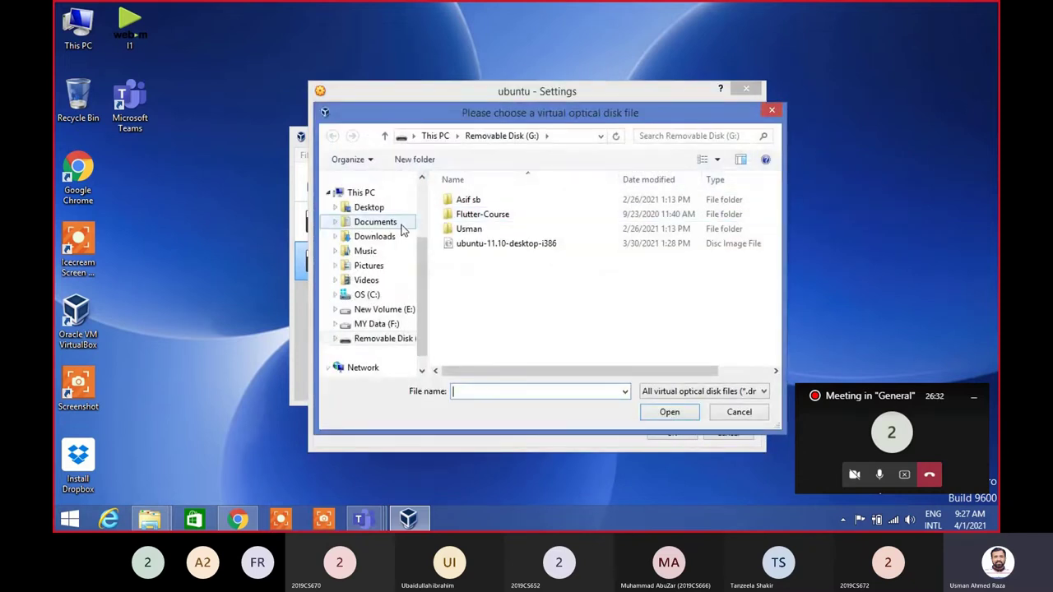
pyautogui.click(381, 329)
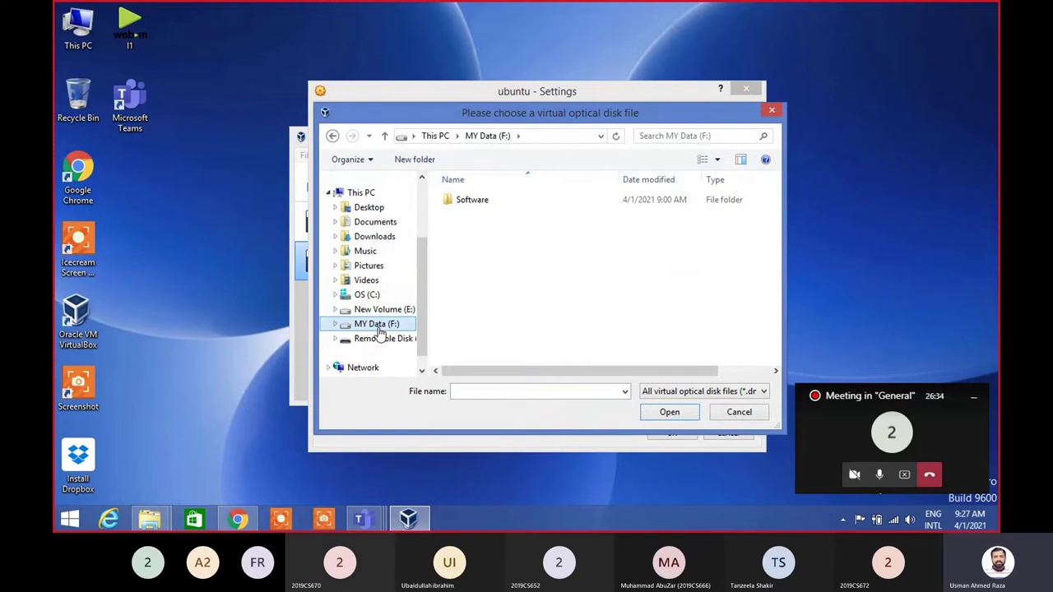
pyautogui.doubleClick(480, 202)
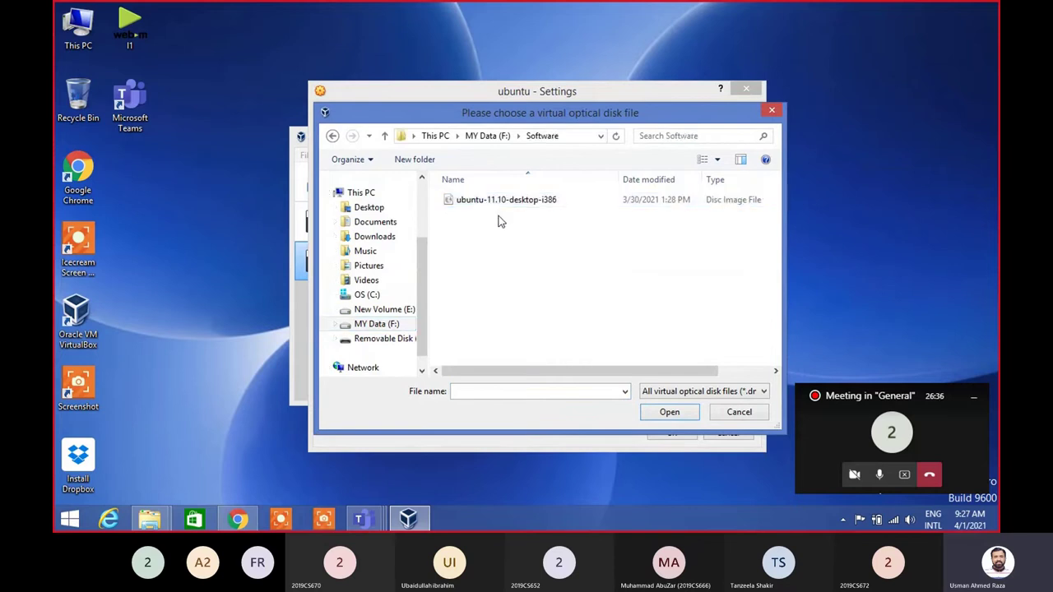
pyautogui.doubleClick(533, 202)
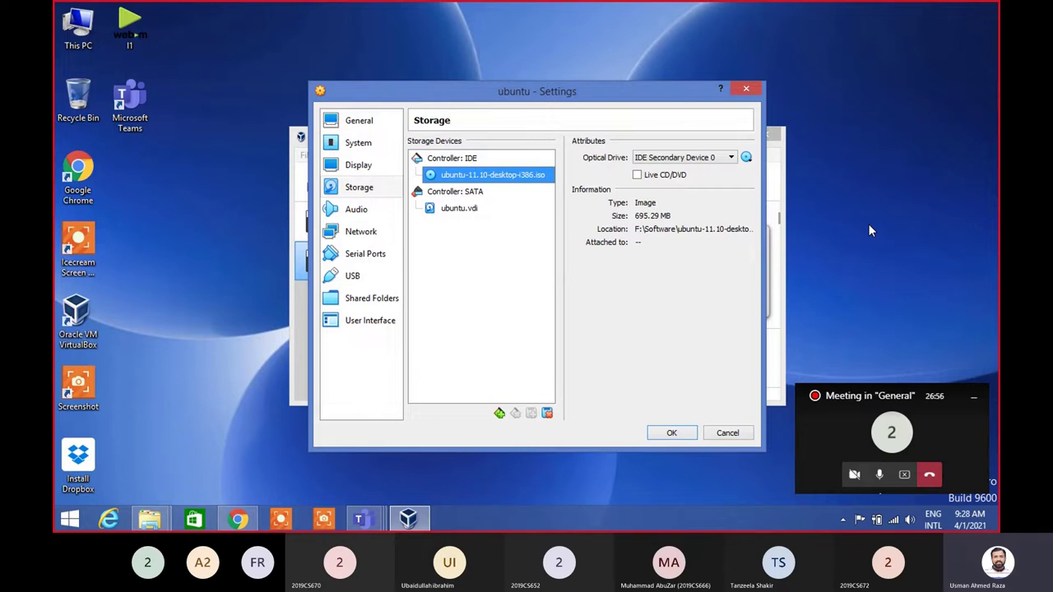
# Save the storage settings and start the ubuntu virtual machine
pyautogui.click(673, 434)
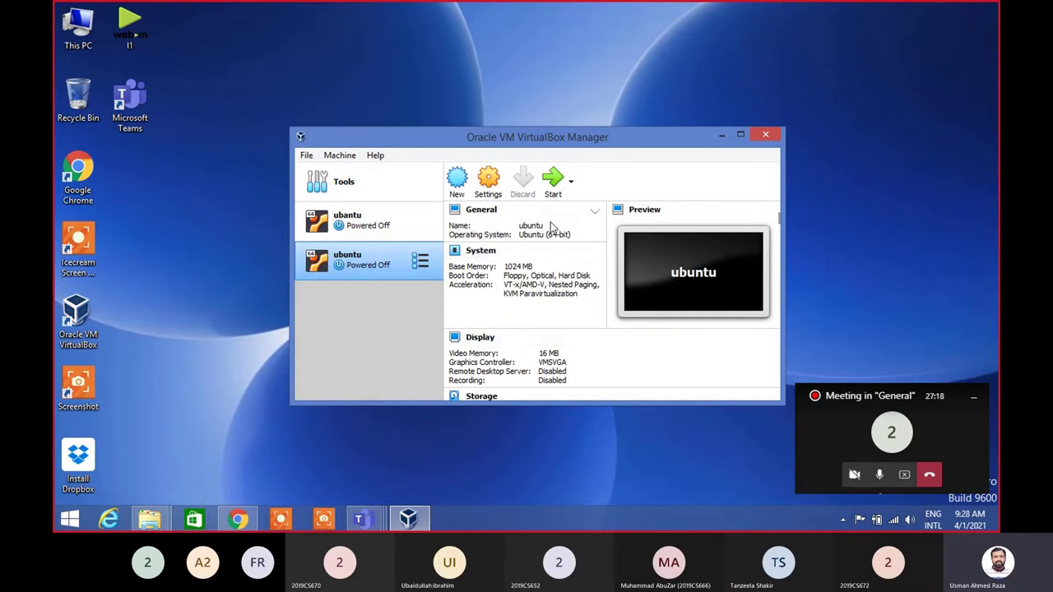
pyautogui.click(556, 179)
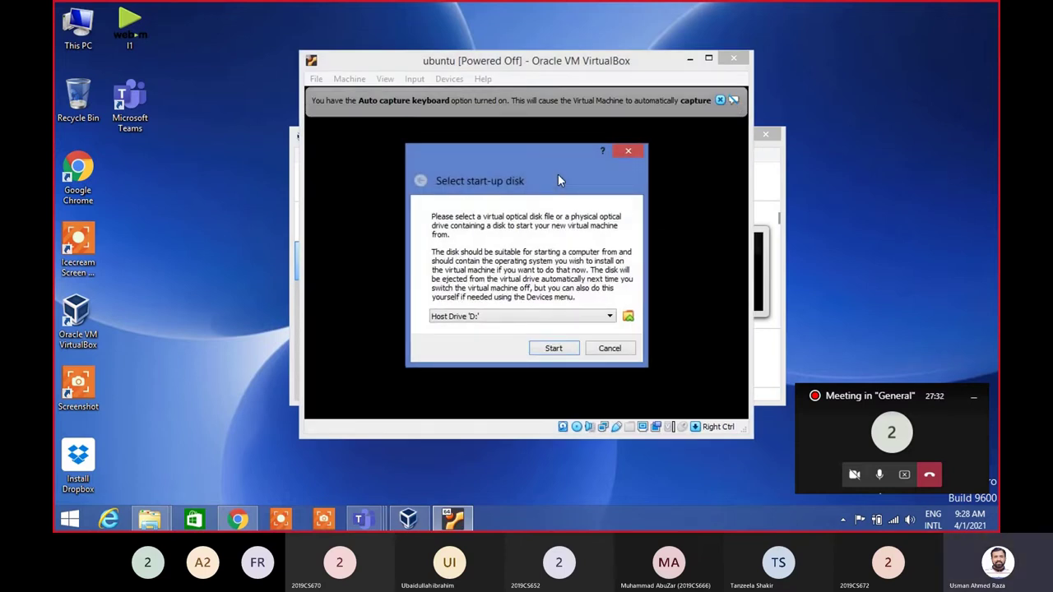
# Select ubuntu-11.10-desktop-i386.iso as the start-up disk and boot the VM from it
pyautogui.click(610, 317)
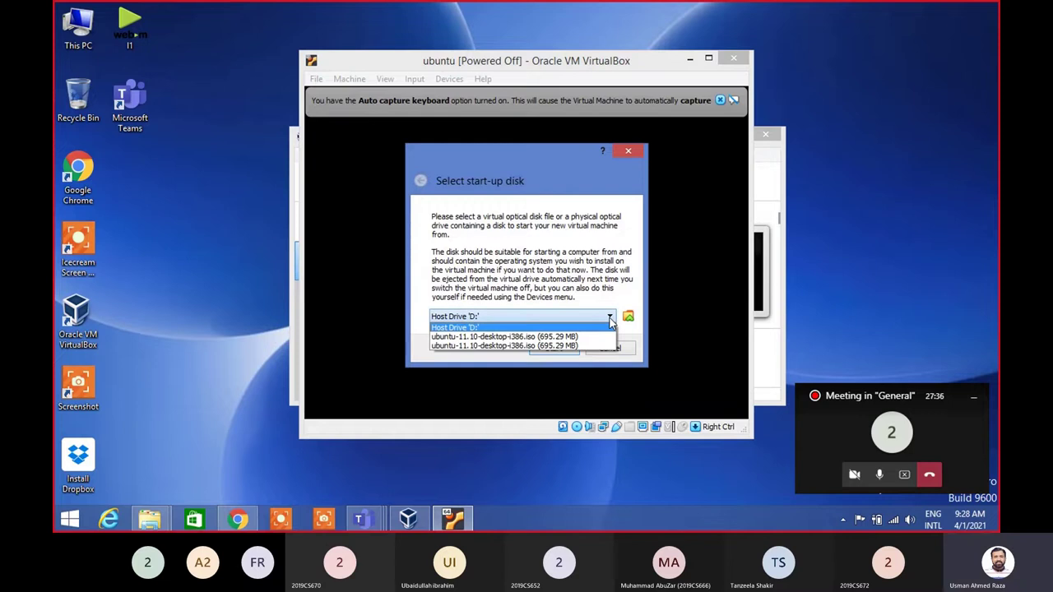
pyautogui.click(559, 346)
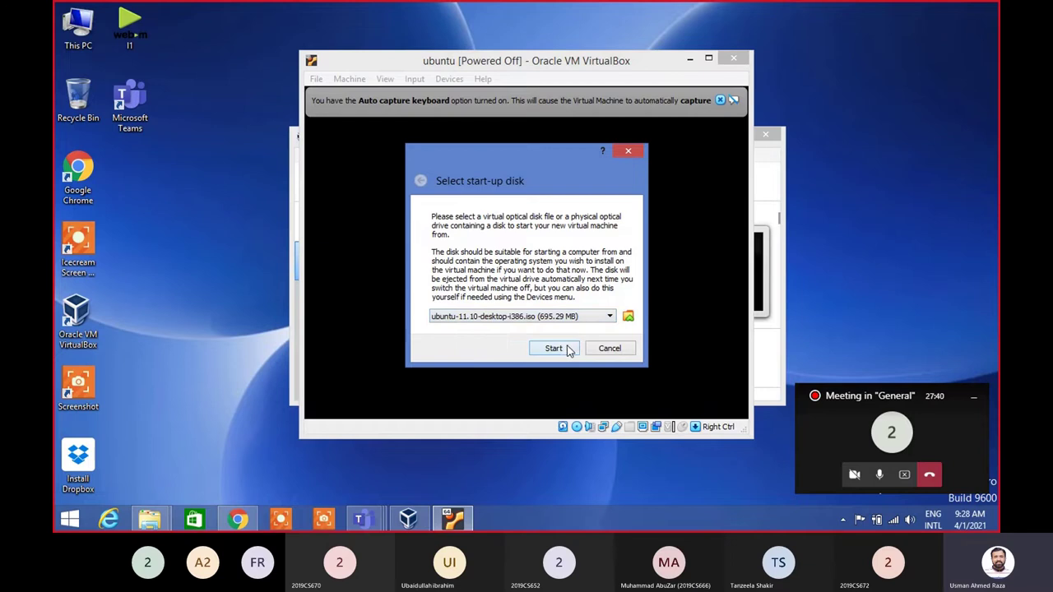
pyautogui.click(558, 348)
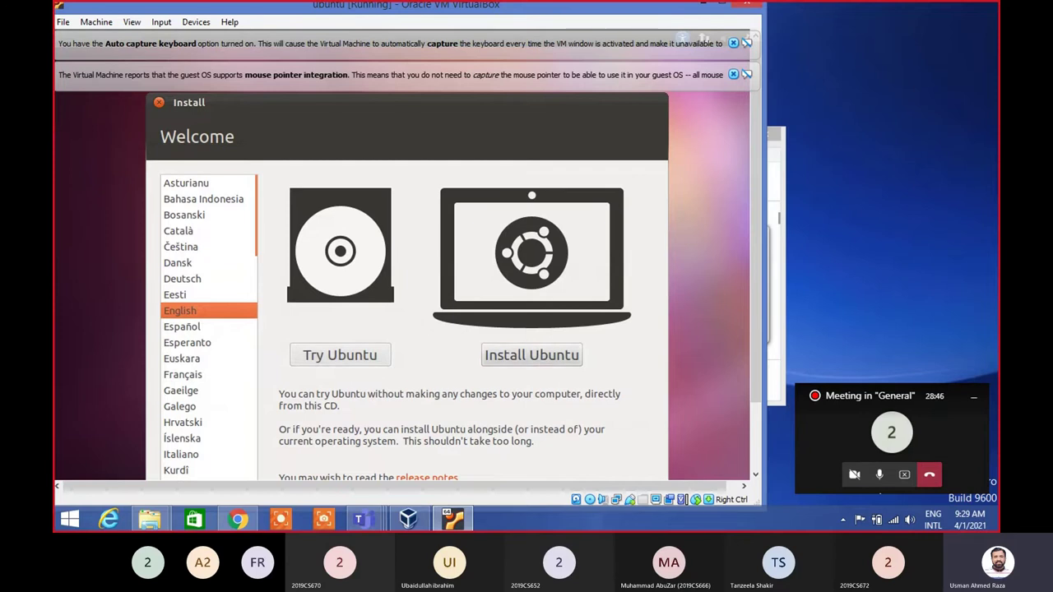
# Choose Install Ubuntu and accept the Preparing to install checks to reach Installation type
pyautogui.click(541, 356)
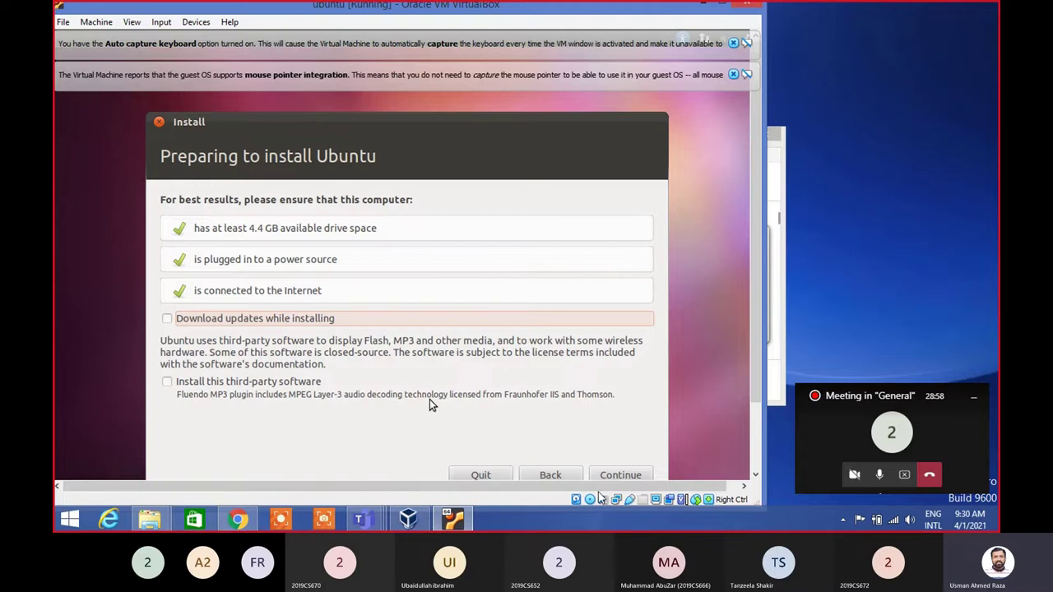
pyautogui.click(623, 476)
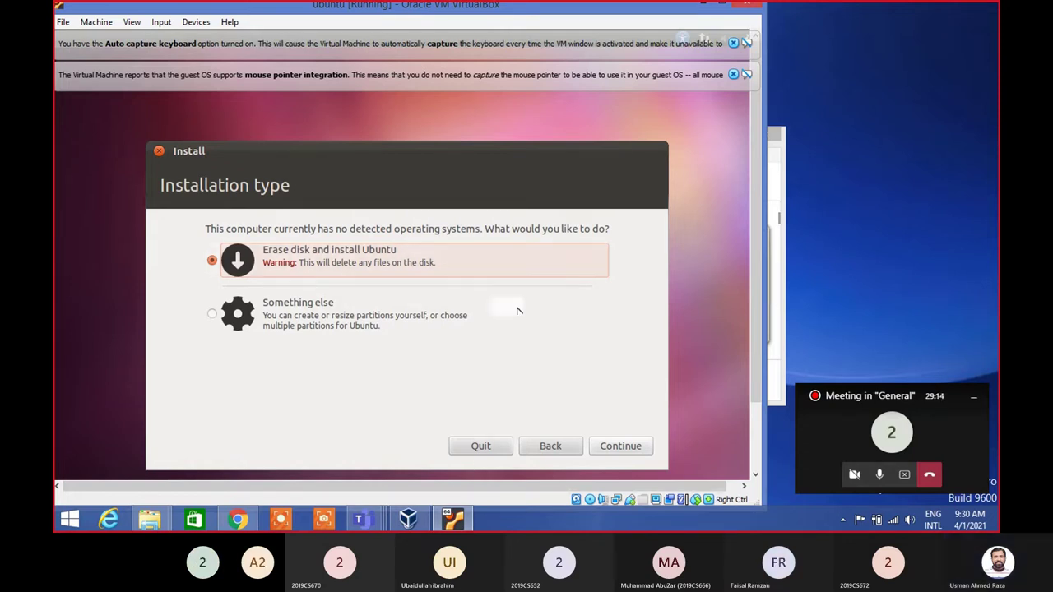
# Keep Erase disk and install Ubuntu, then install onto the 16.1 GB disk
pyautogui.click(620, 446)
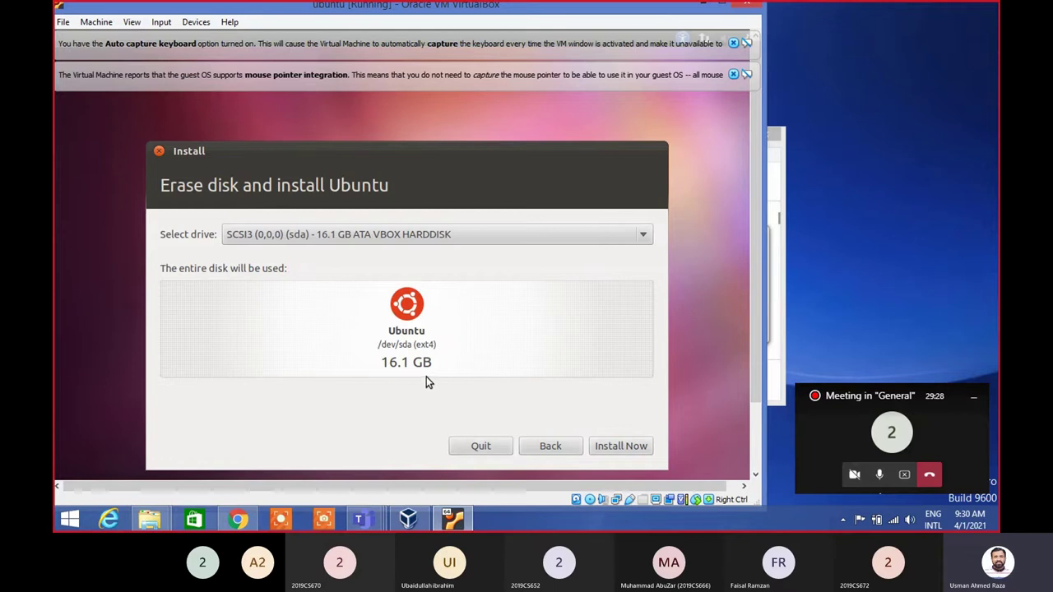
pyautogui.click(619, 447)
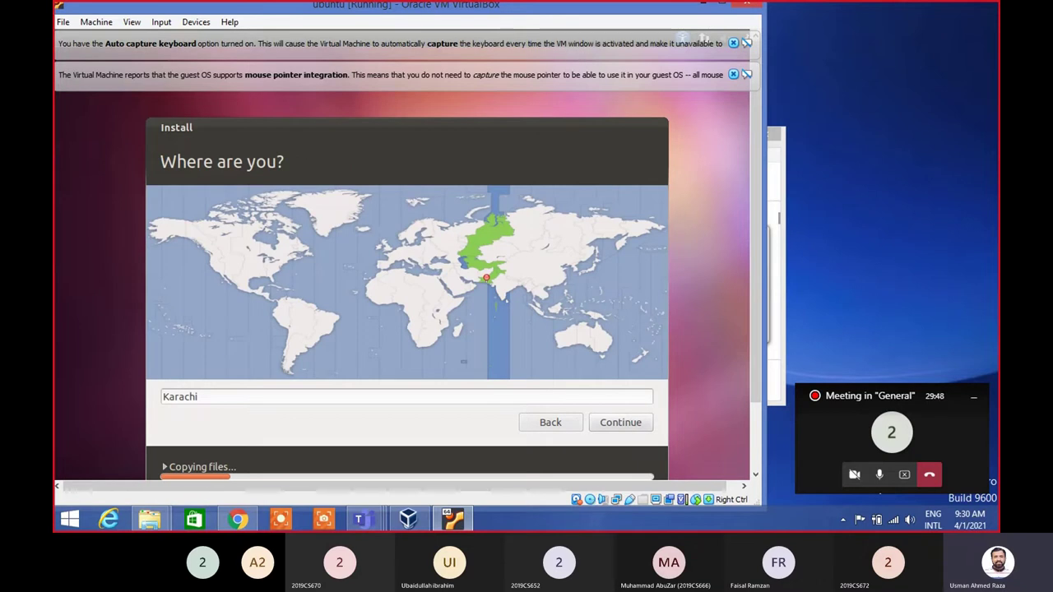
# Replace Karachi with 'lahore' and pick Lahore, Punjab, Pakistan from the suggestions
pyautogui.click(388, 396)
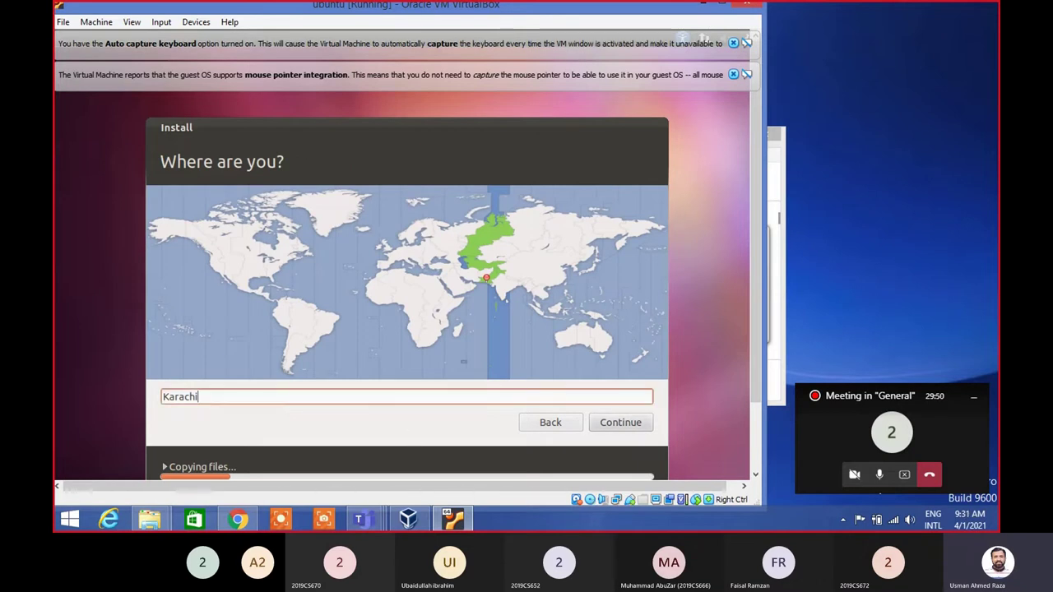
pyautogui.press('BackSpace')
pyautogui.press('BackSpace')
pyautogui.press('BackSpace')
pyautogui.press('BackSpace')
pyautogui.press('BackSpace')
pyautogui.press('BackSpace')
pyautogui.press('BackSpace')
pyautogui.write('la')
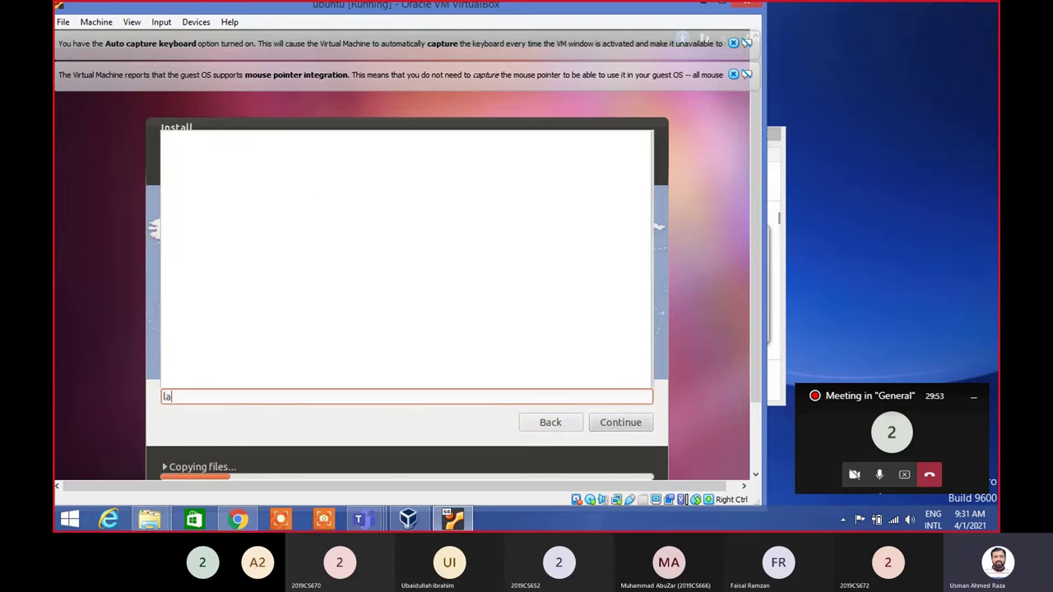
pyautogui.write('hore')
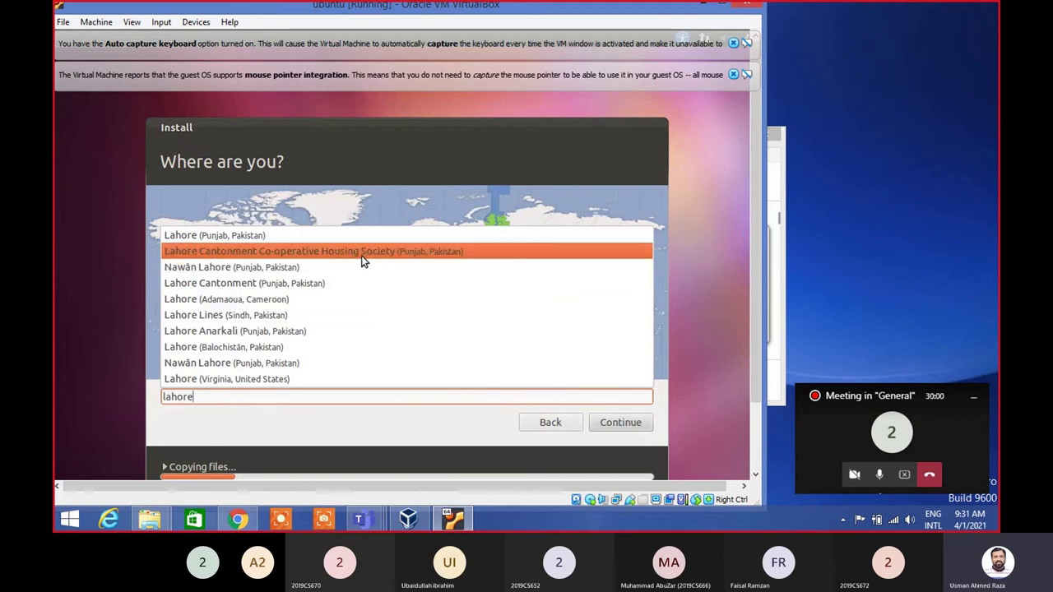
pyautogui.click(303, 238)
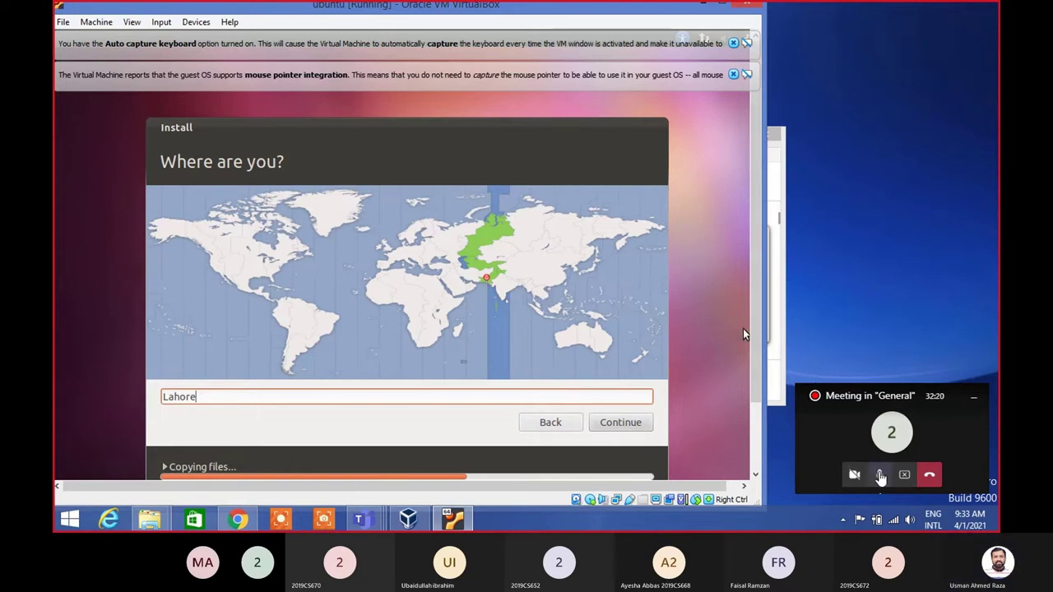
# Wait on the Where are you? page with Lahore set until file copying finishes
pyautogui.click(880, 476)
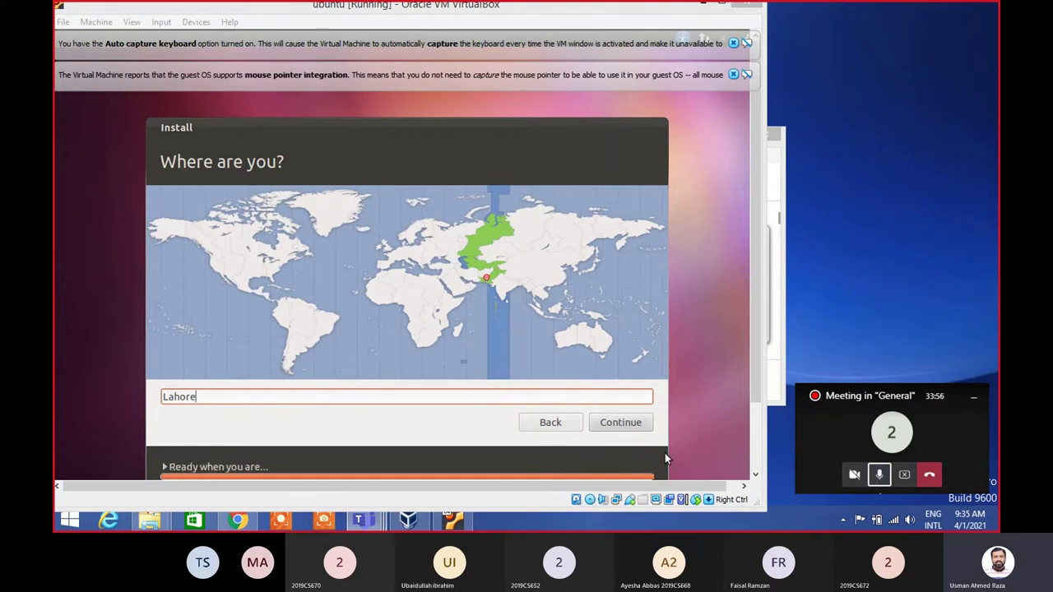
# Confirm Lahore as the location and advance to the Keyboard layout page
pyautogui.click(639, 426)
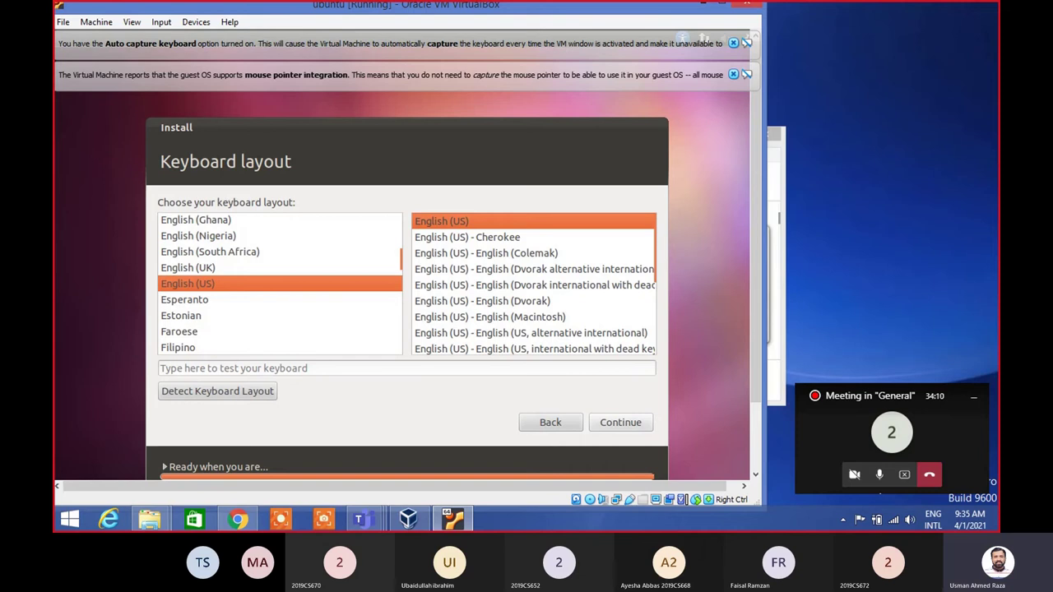
# Accept English (US) layout, enter the user's name, set and confirm the account password, and continue
pyautogui.click(621, 423)
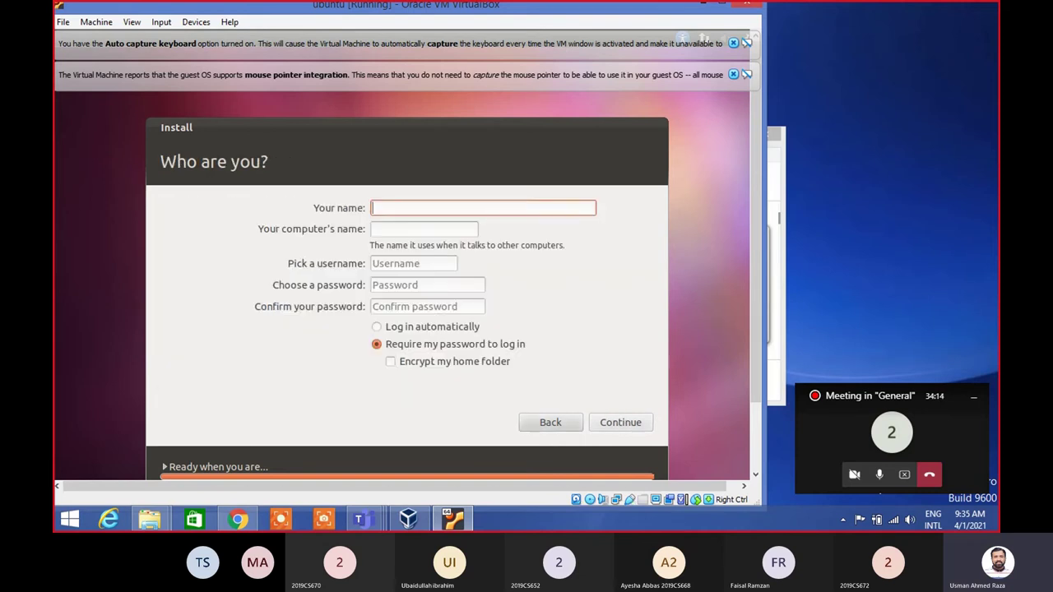
pyautogui.write('us')
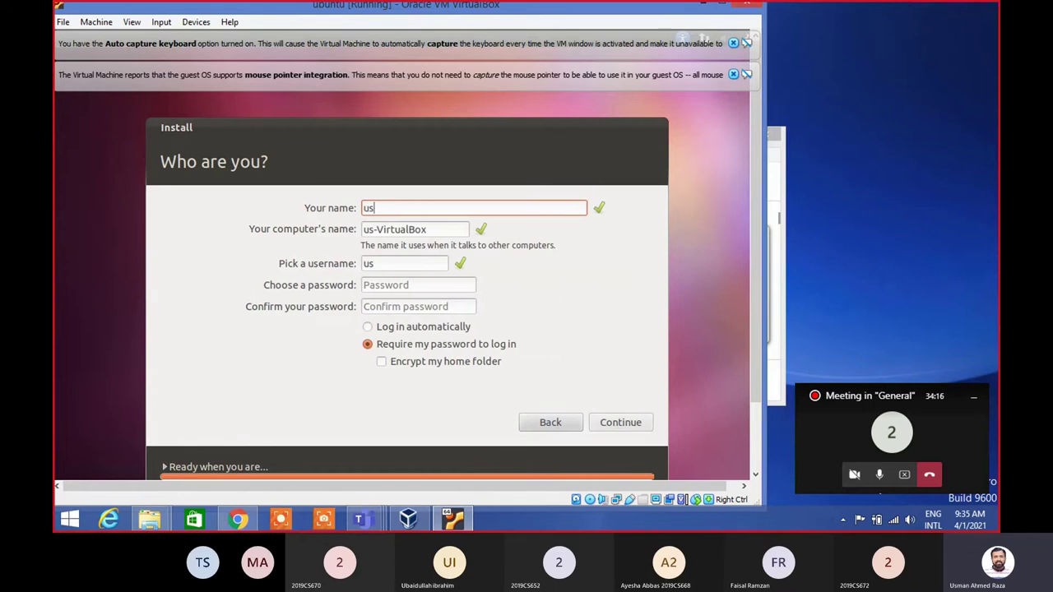
pyautogui.write('man')
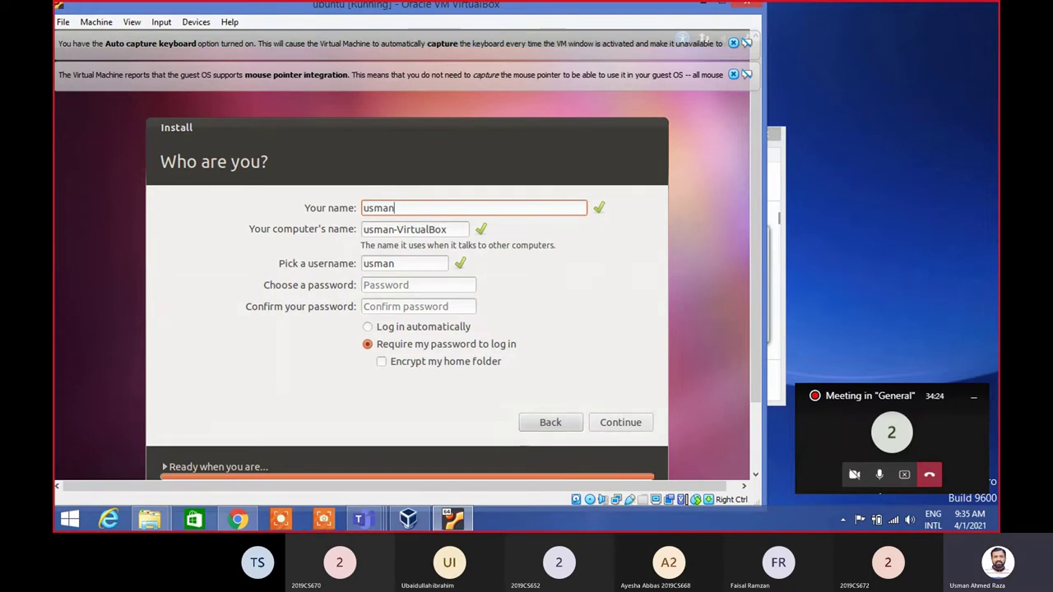
pyautogui.click(437, 286)
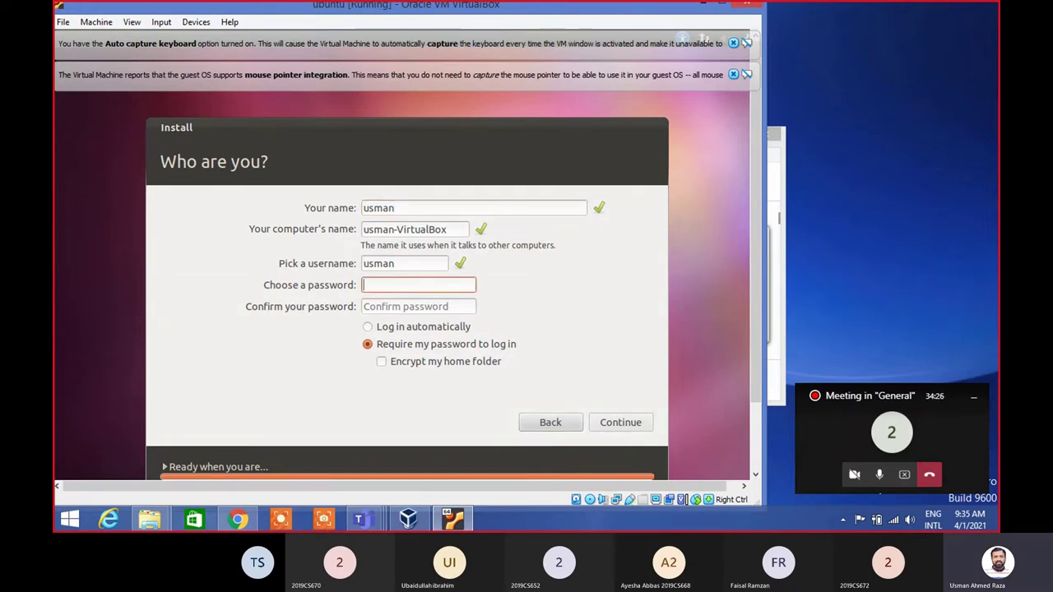
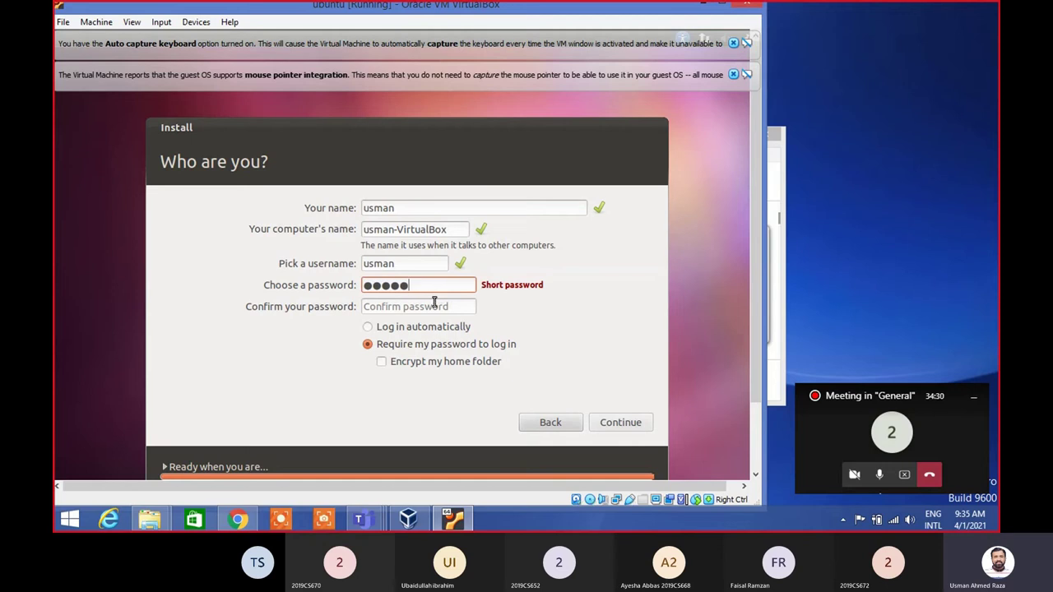
pyautogui.press('Tab')
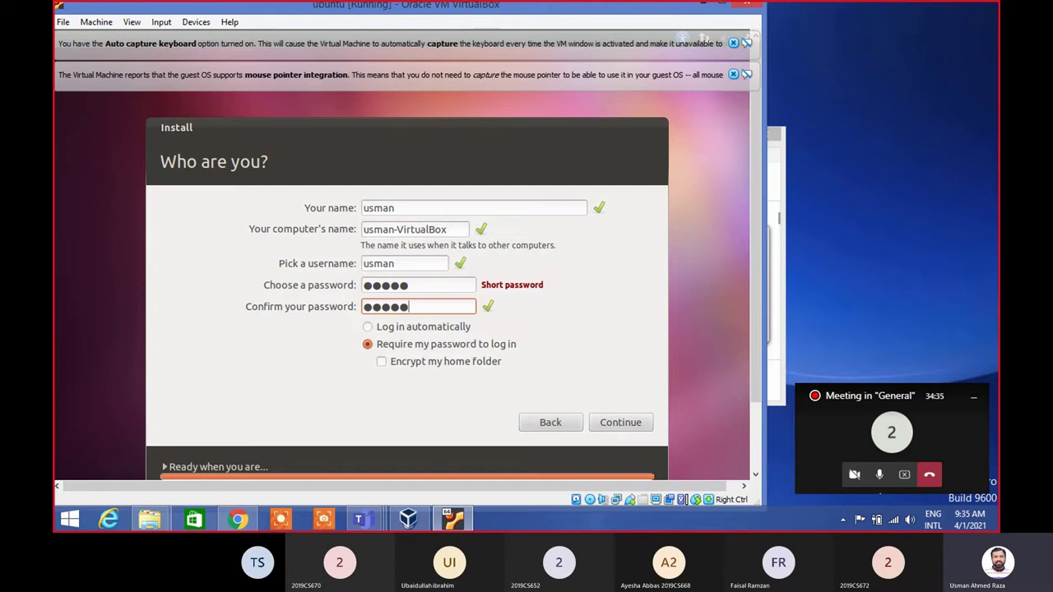
pyautogui.click(620, 423)
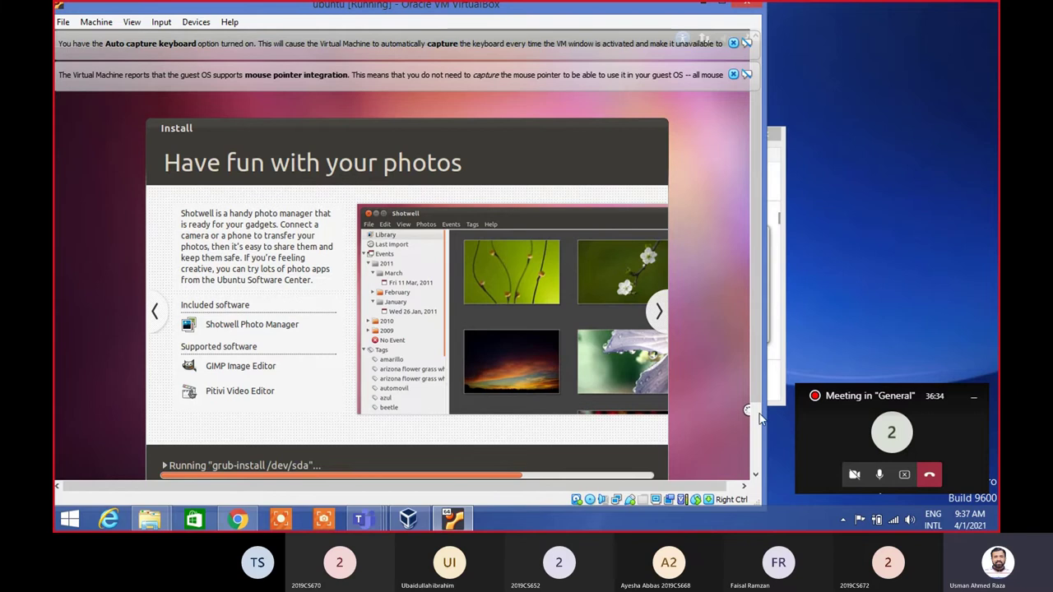
# Wait while the Ubuntu installer copies files until Installation Complete appears
pyautogui.click(879, 475)
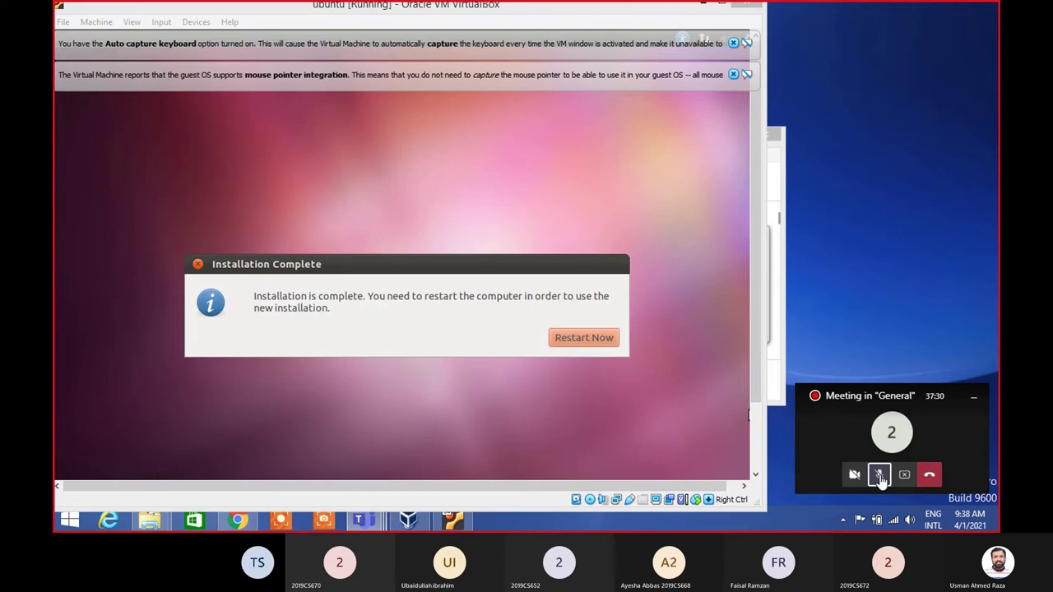
# Unmute the meeting microphone, then choose Restart Now on the Installation Complete dialog
pyautogui.click(879, 478)
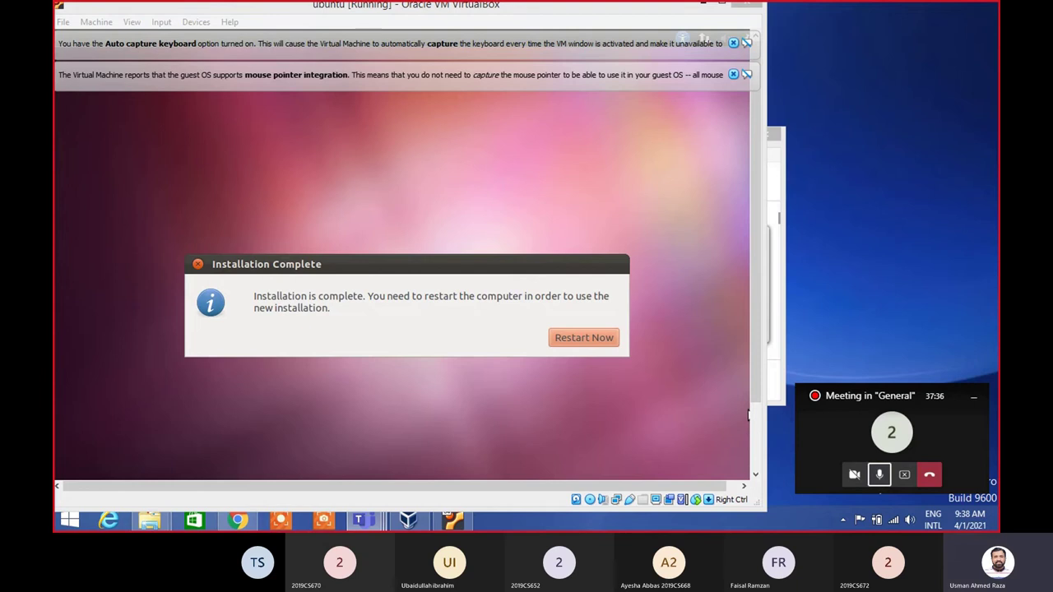
pyautogui.click(595, 338)
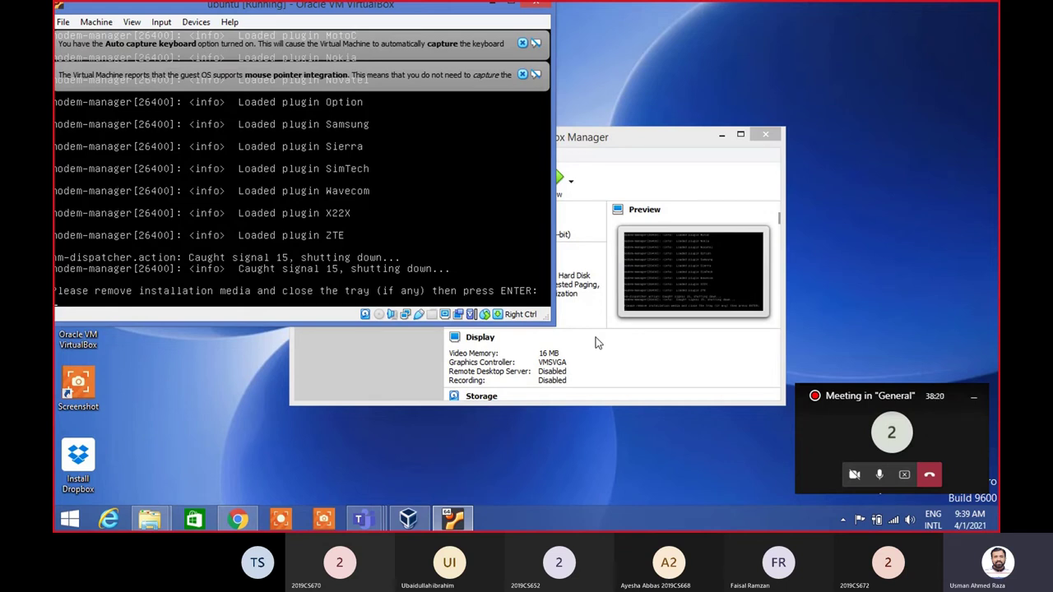
# Confirm the remove-installation-media prompt so the VM reboots into Ubuntu
pyautogui.press('Return')
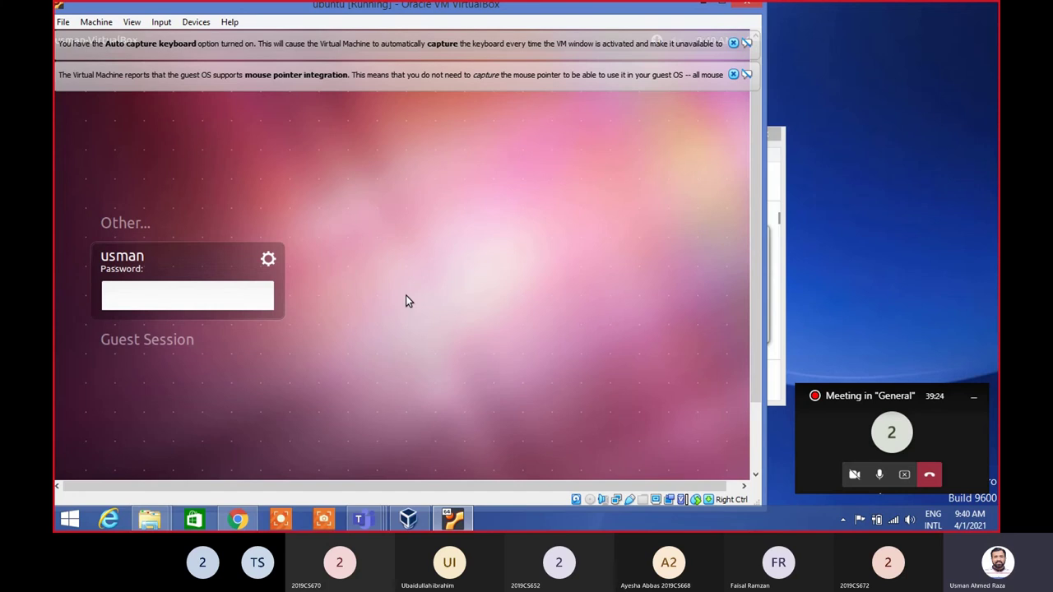
# Log in at the Ubuntu login screen by entering the account password
pyautogui.write('*****')
pyautogui.press('Return')
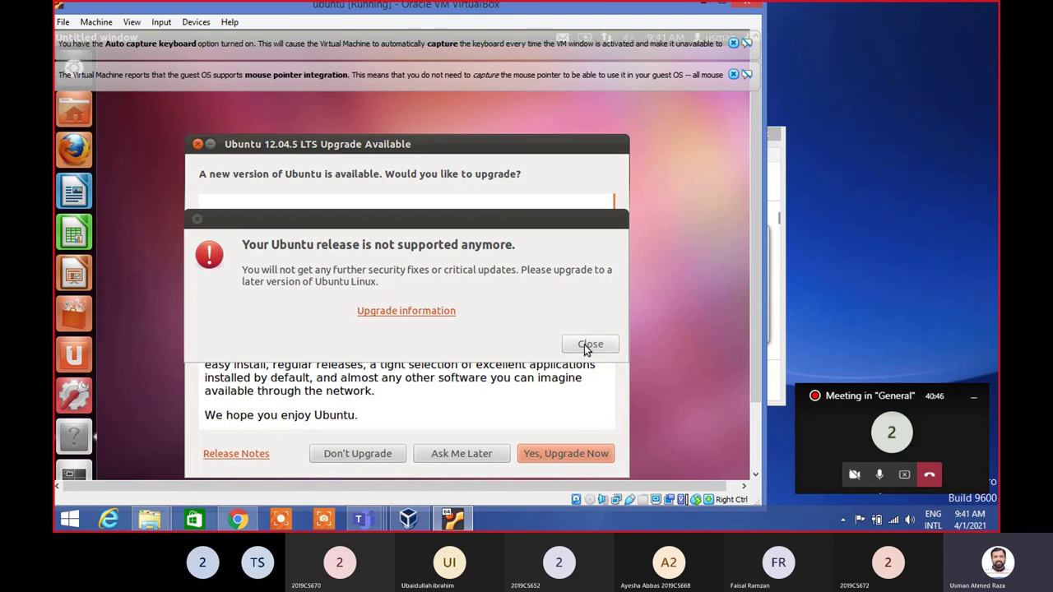
# Close the release-not-supported warning, postpone the 12.04.5 upgrade with Ask Me Later, and mute the microphone
pyautogui.click(584, 345)
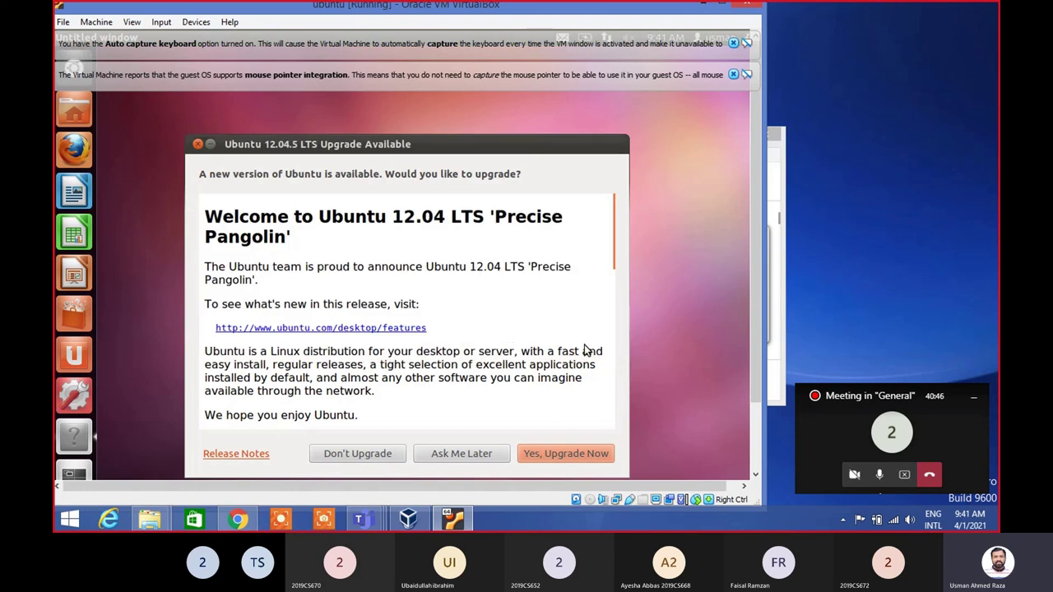
pyautogui.click(459, 459)
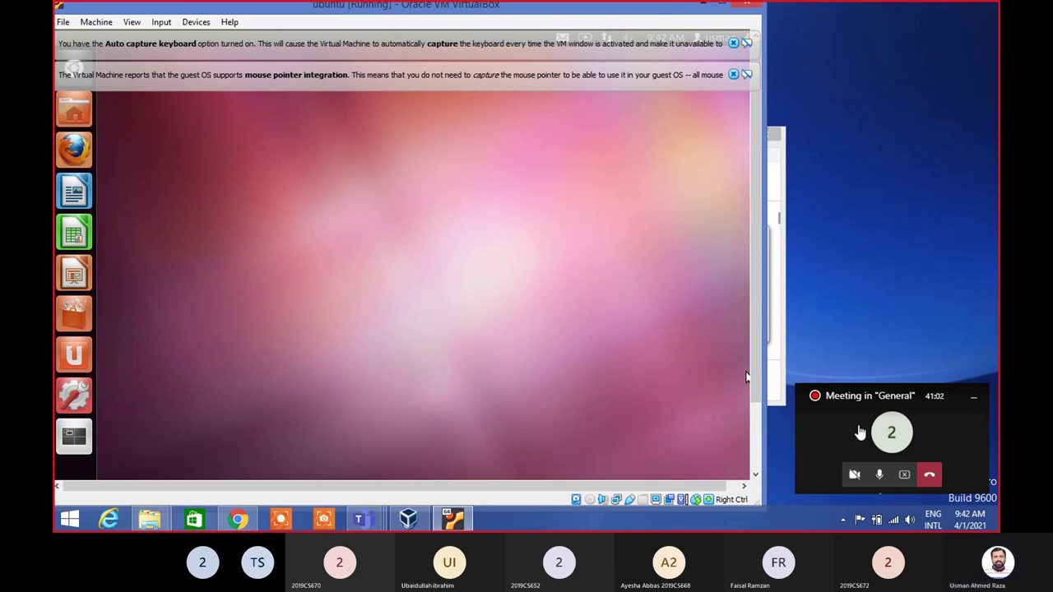
pyautogui.click(882, 475)
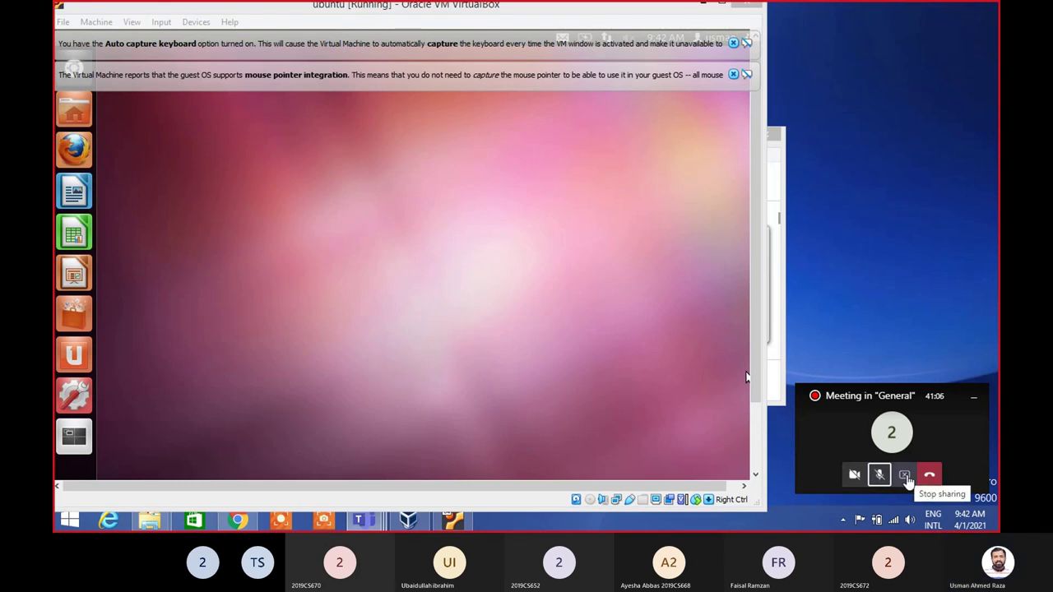
pyautogui.click(908, 479)
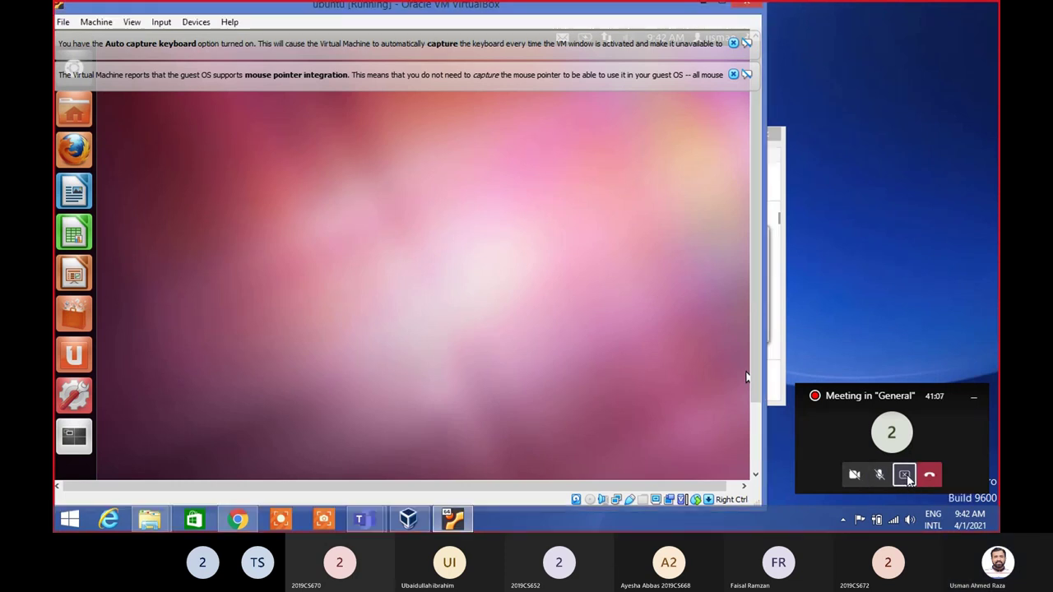